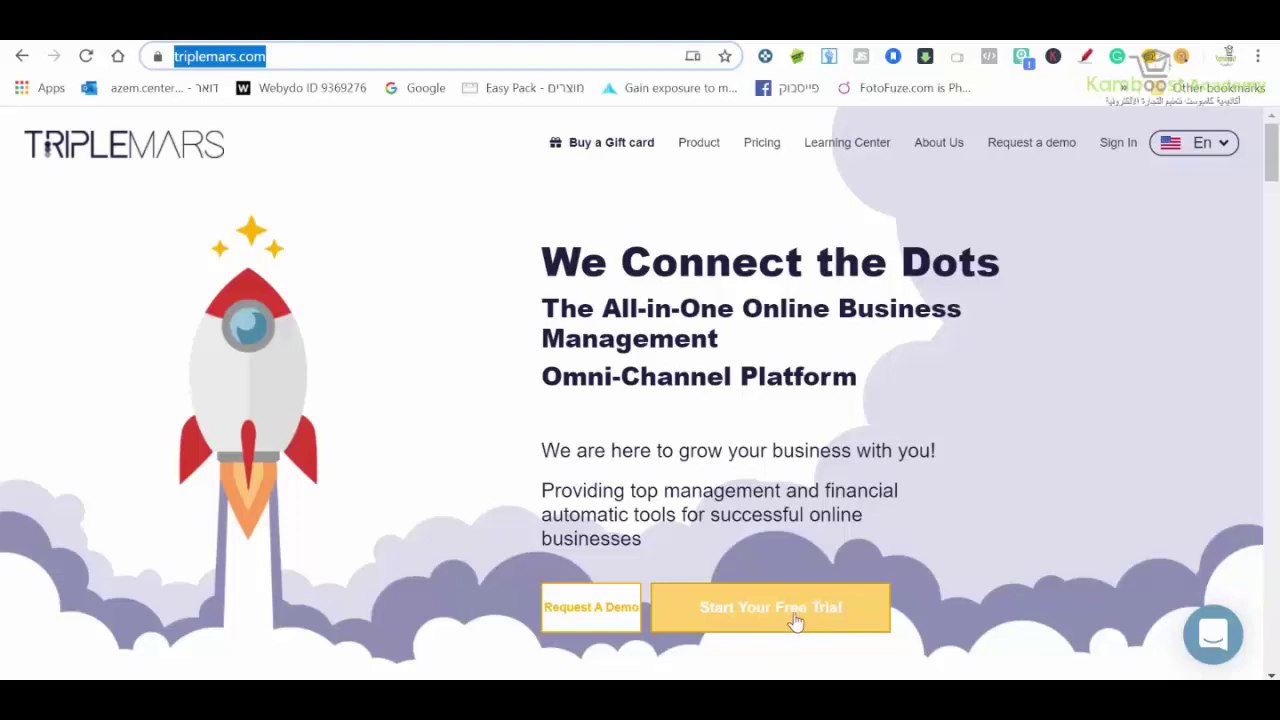
Start the TripleMars free trial by submitting the saved account email address
{"action": "left_click", "coordinate": [767, 612]}
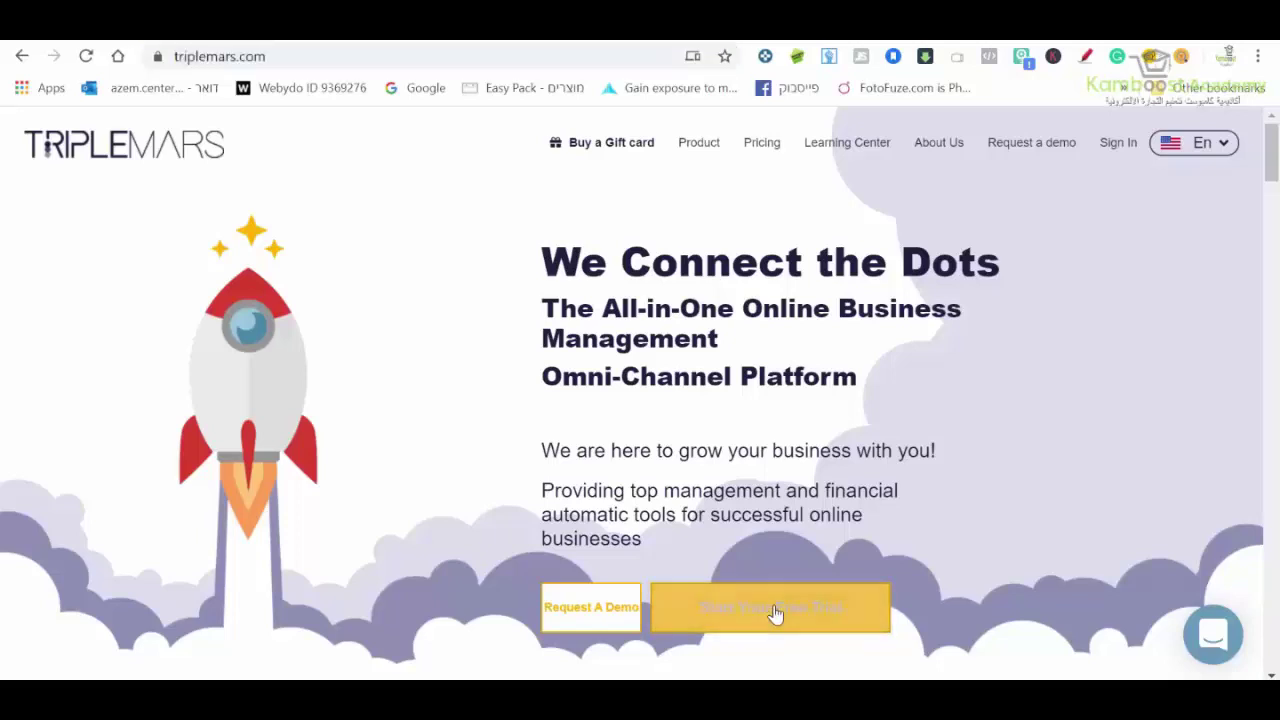
{"action": "left_click", "coordinate": [760, 615]}
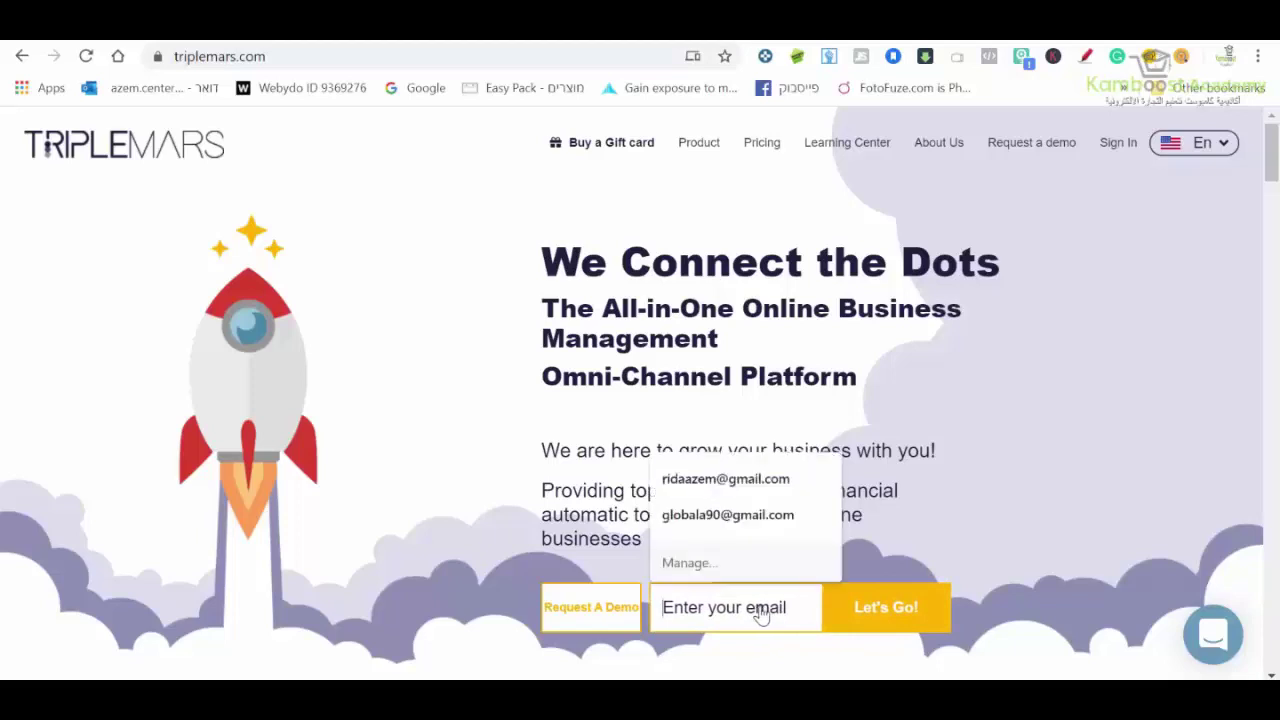
{"action": "left_click", "coordinate": [749, 522]}
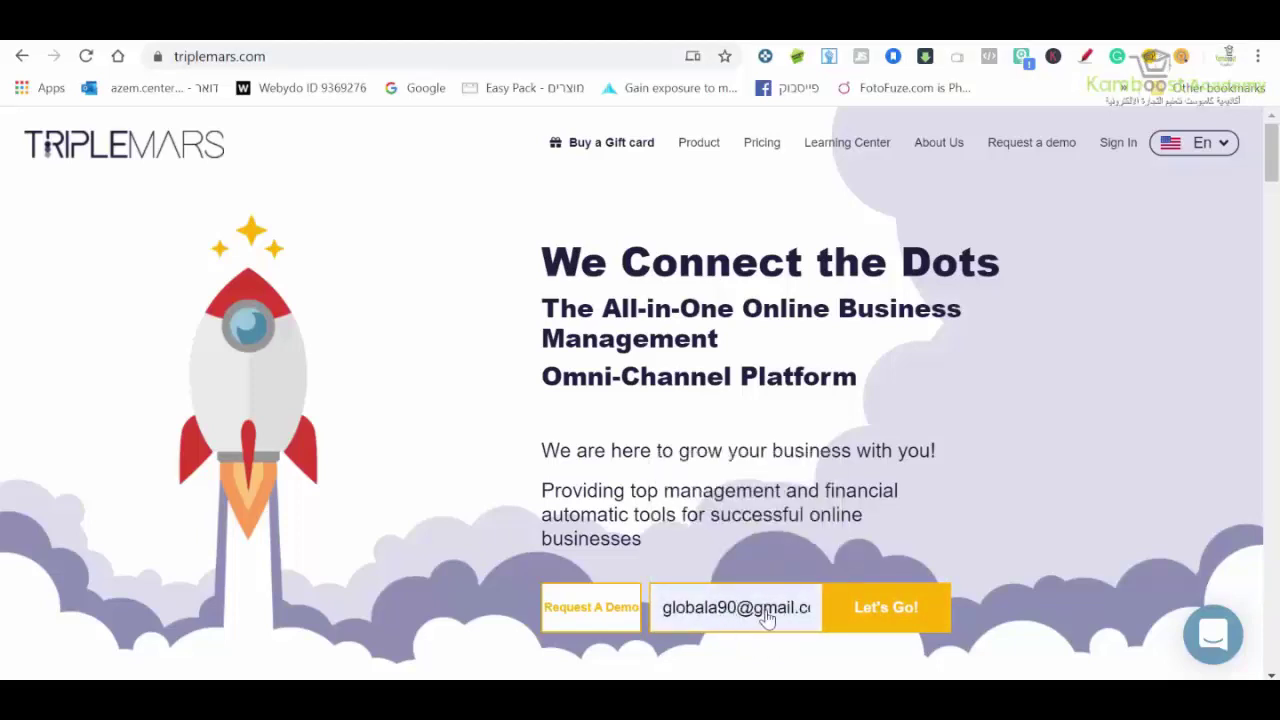
{"action": "left_click", "coordinate": [872, 614]}
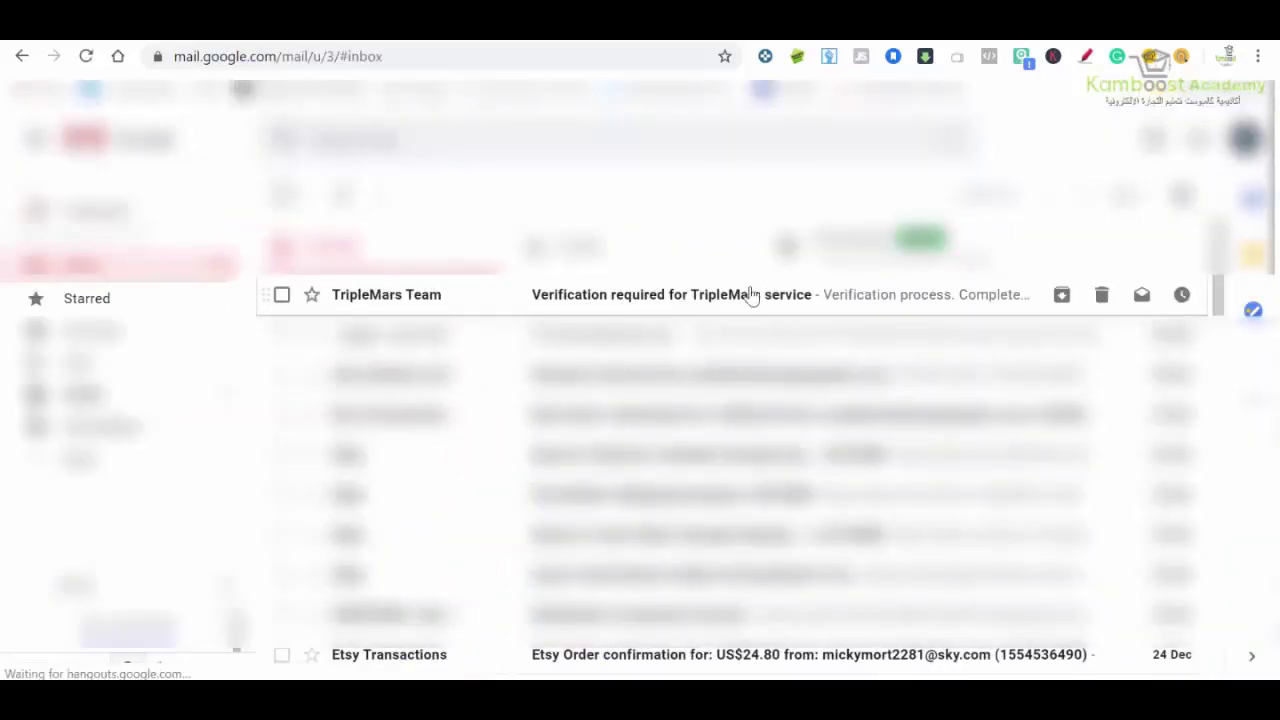
Open the TripleMars Team verification email in Gmail and follow its set-password link
{"action": "left_click", "coordinate": [697, 300]}
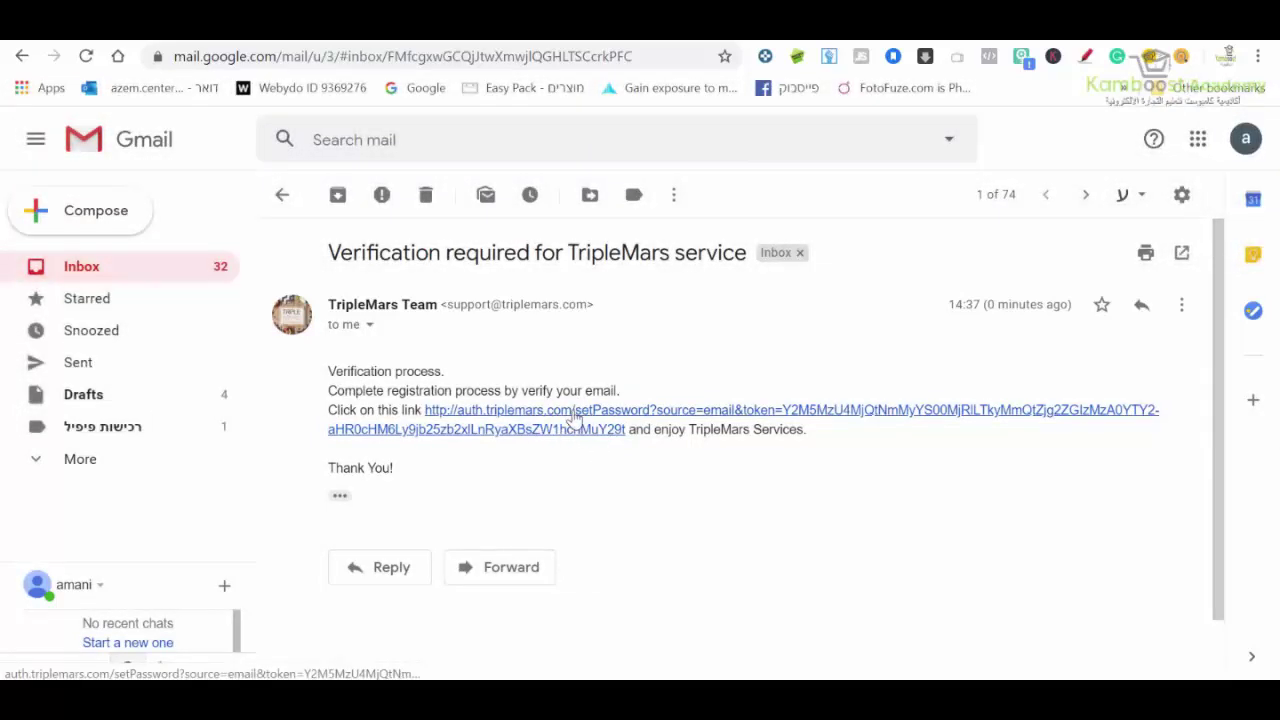
{"action": "left_click", "coordinate": [575, 418]}
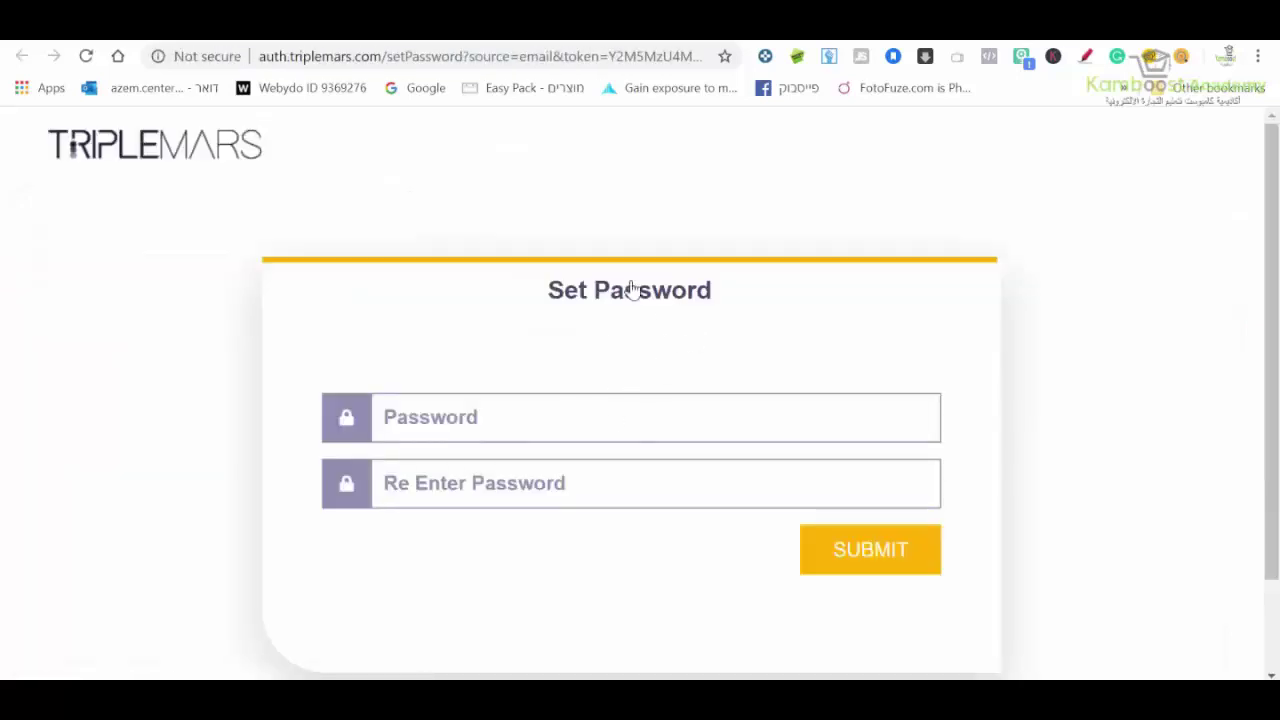
Try to set the account password by entering it, repeating it and submitting the form
{"action": "left_click", "coordinate": [528, 423]}
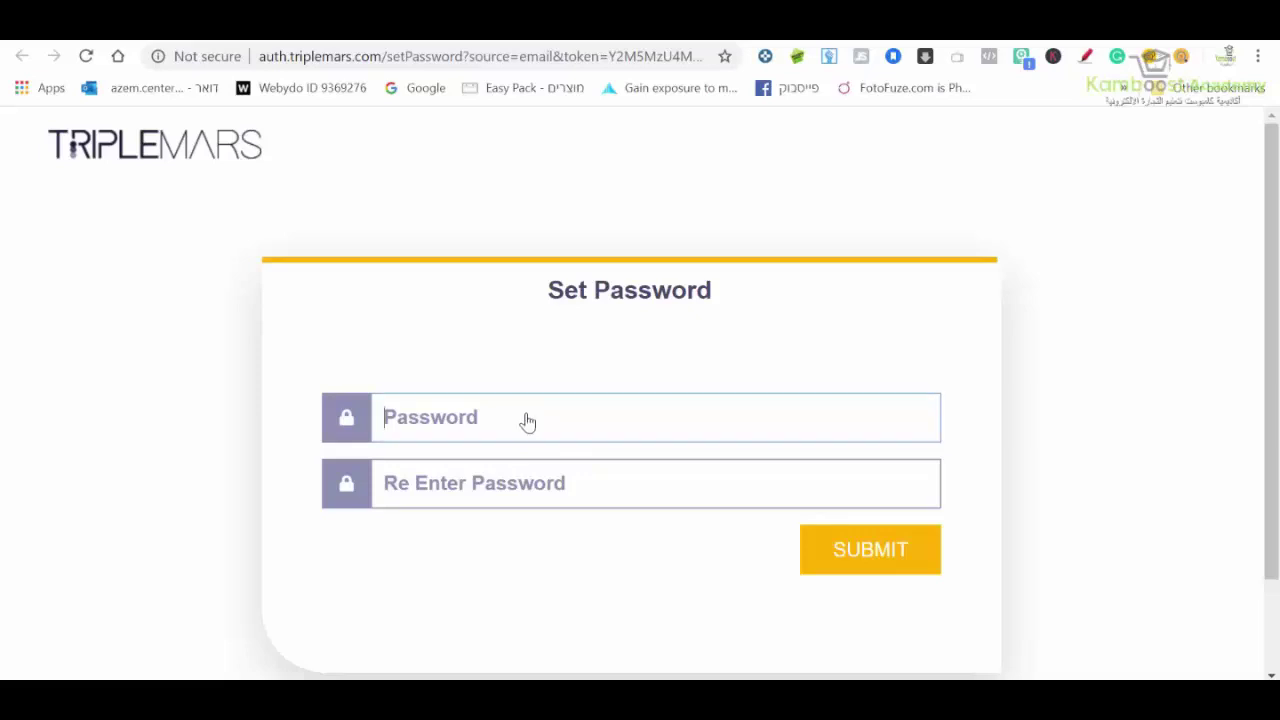
{"action": "type", "text": "•"}
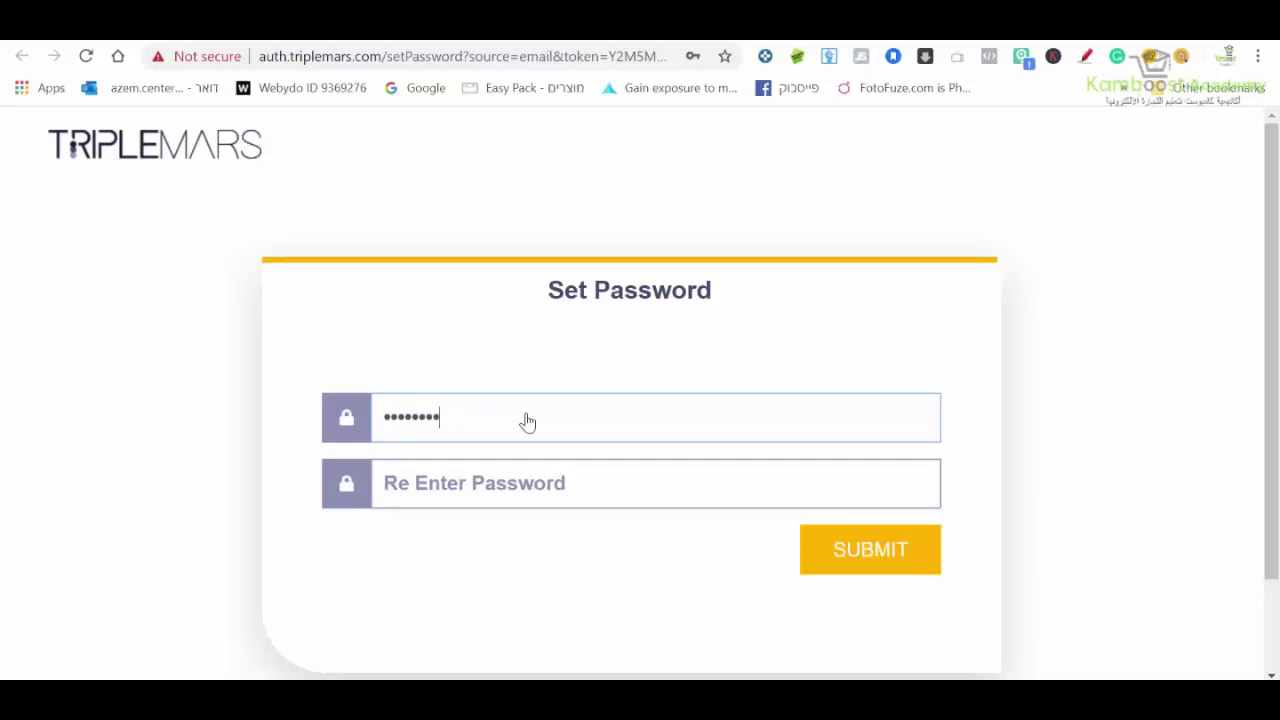
{"action": "left_click", "coordinate": [546, 490]}
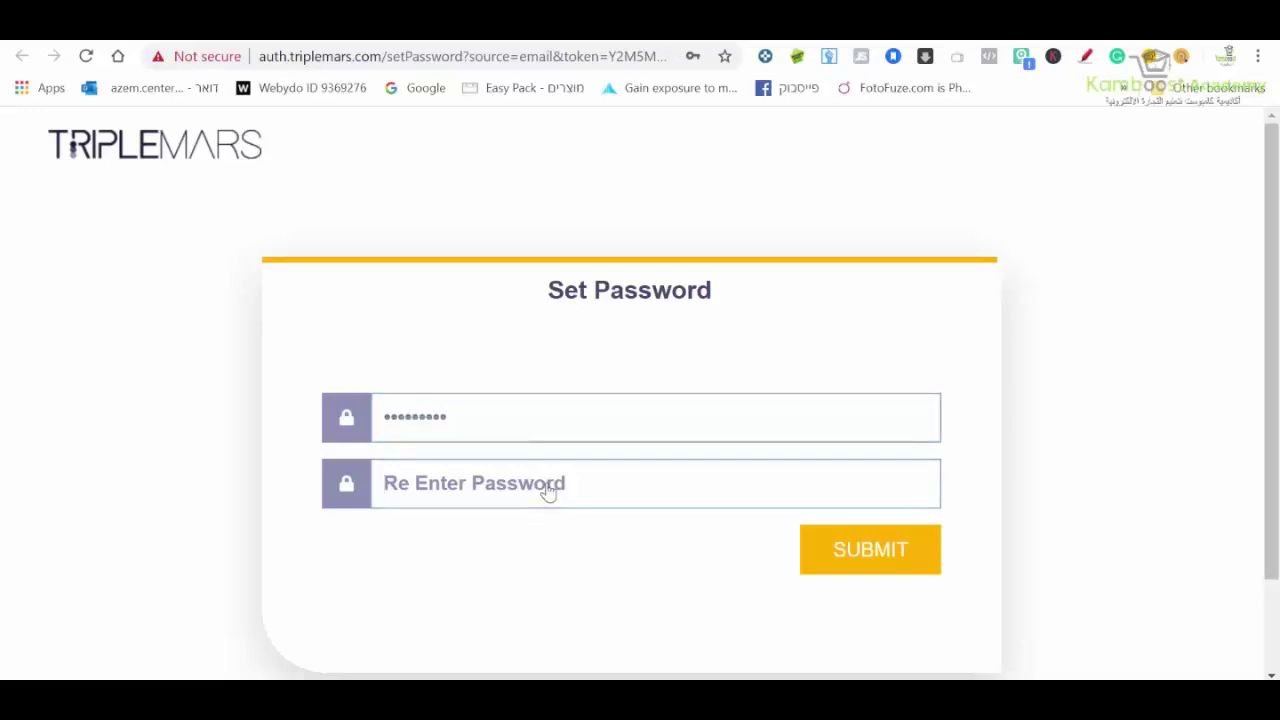
{"action": "type", "text": "•••••"}
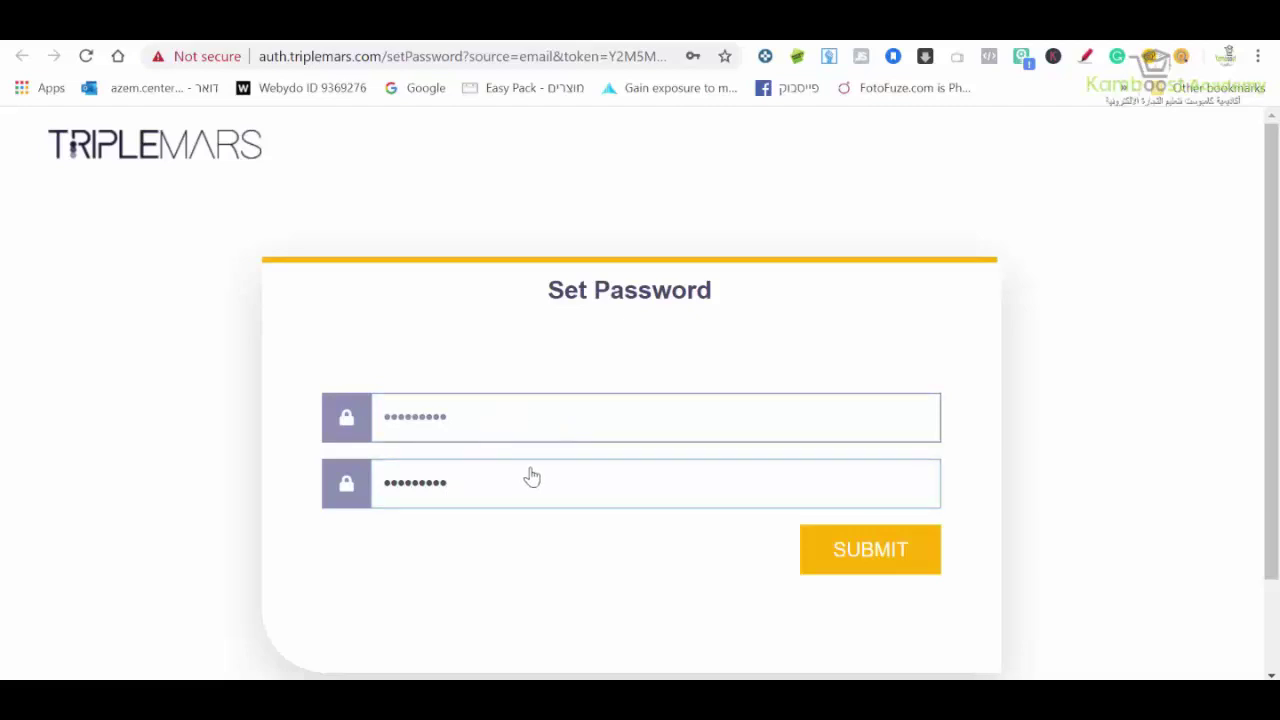
{"action": "left_click", "coordinate": [856, 558]}
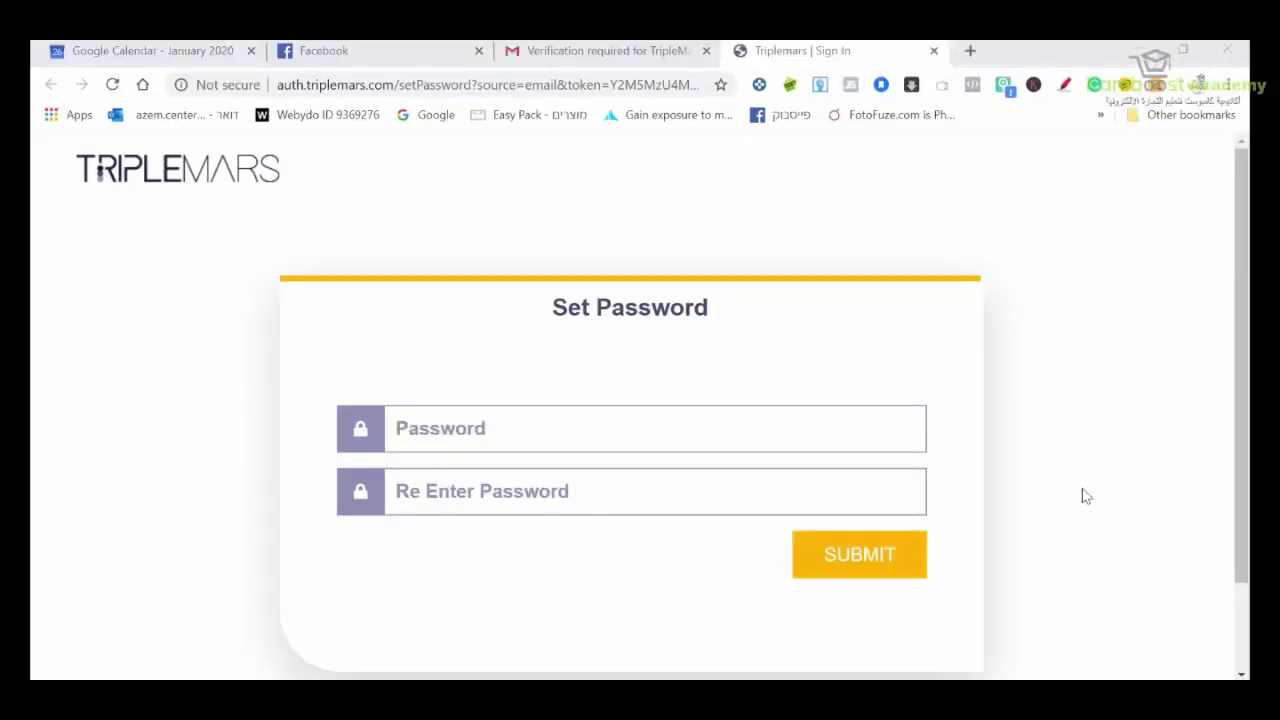
Fill in the account password again in both password fields and submit to reach the console
{"action": "left_click", "coordinate": [552, 430]}
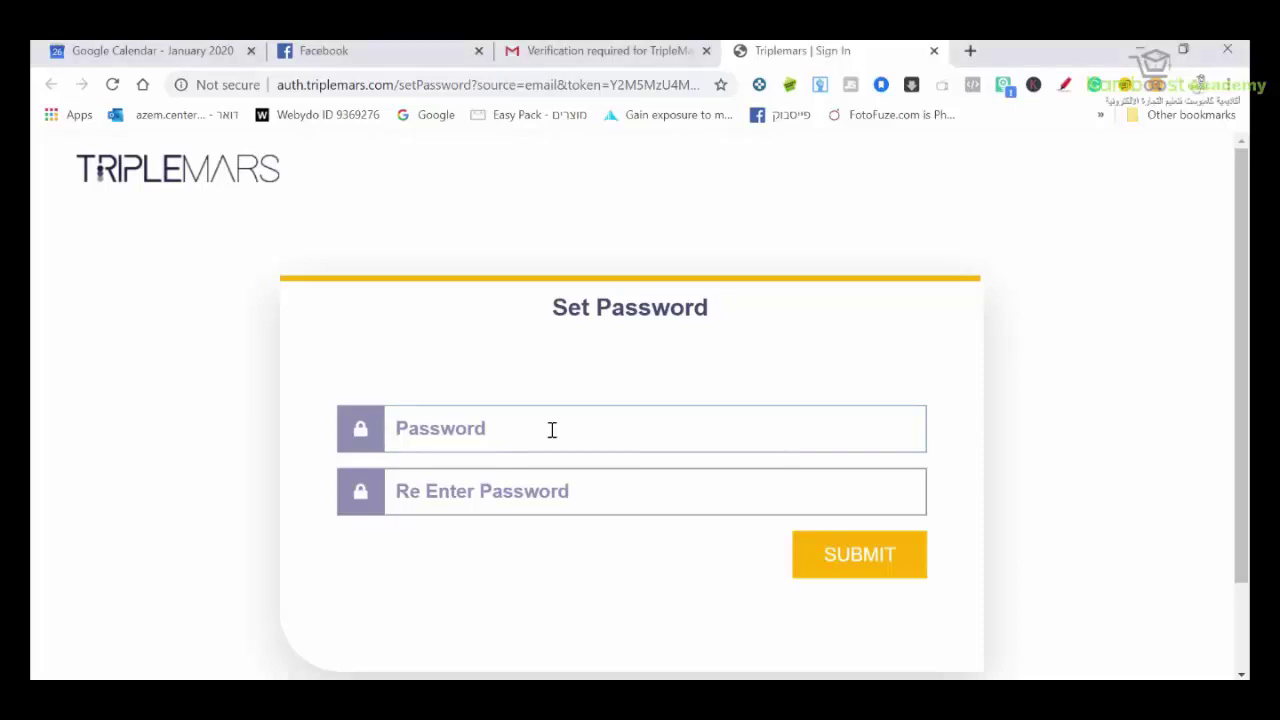
{"action": "type", "text": "••••••••••"}
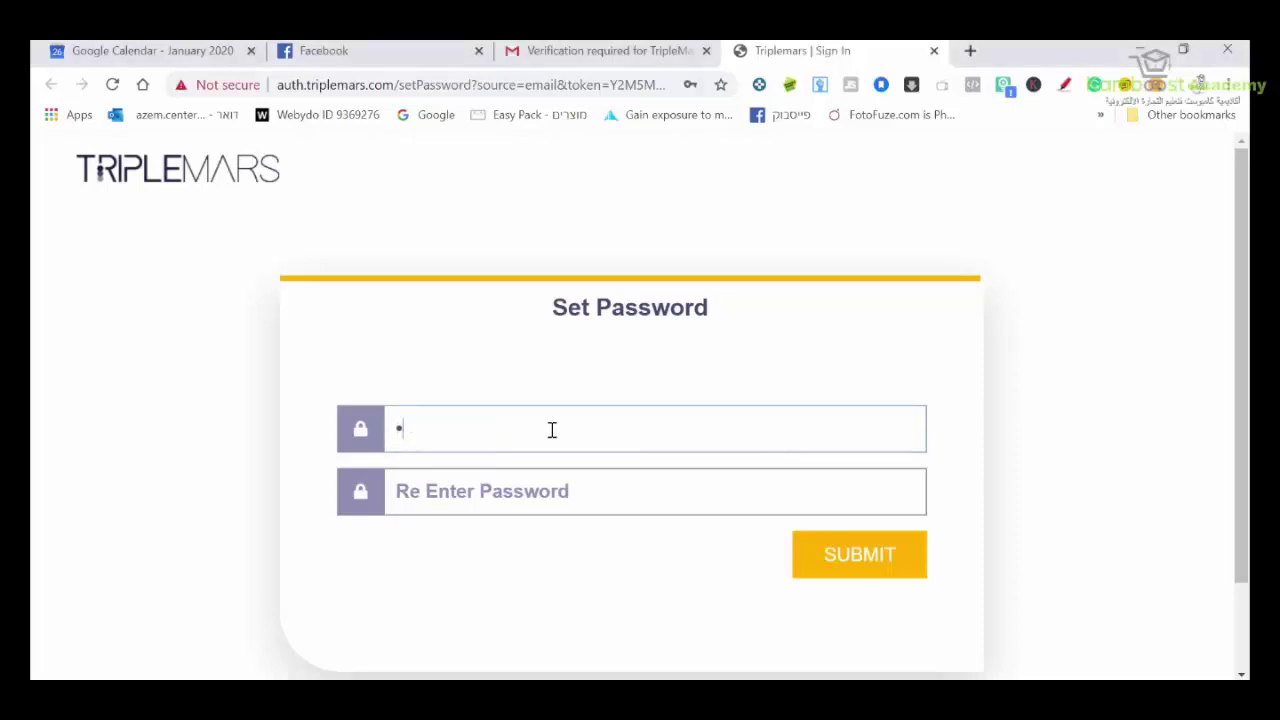
{"action": "left_click", "coordinate": [531, 483]}
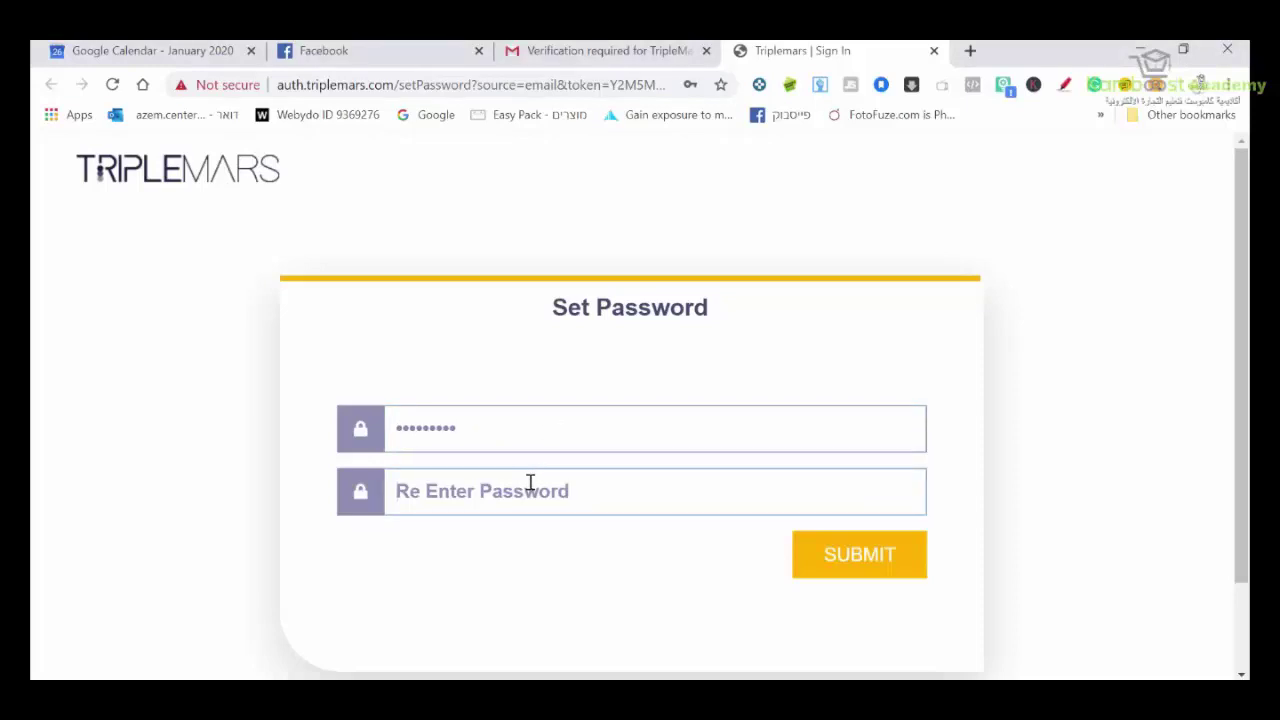
{"action": "type", "text": "•"}
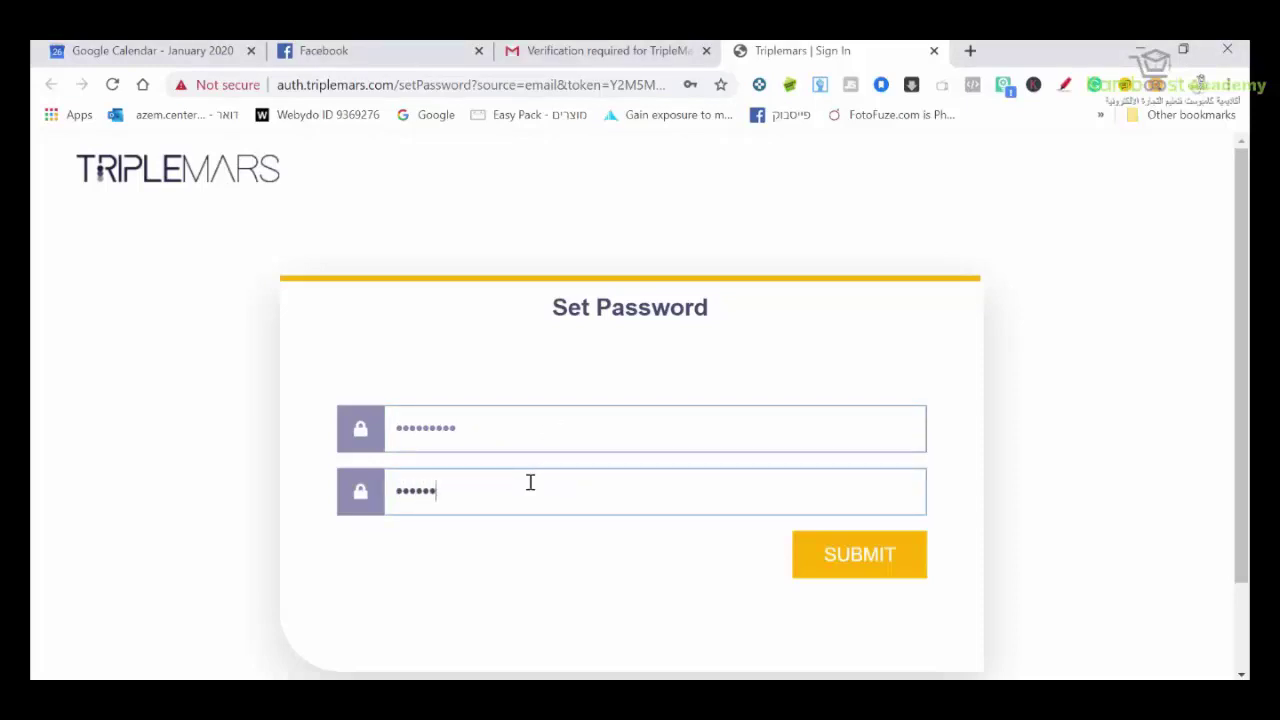
{"action": "left_click", "coordinate": [861, 571]}
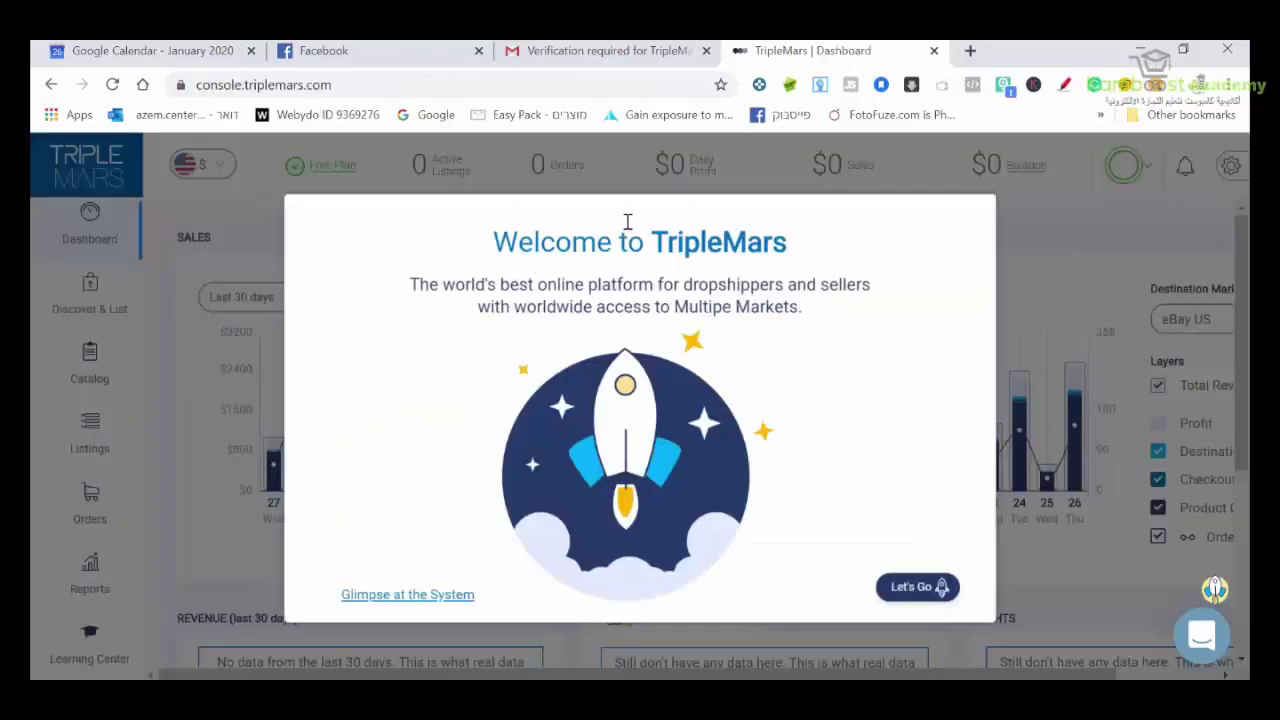
Begin the welcome wizard and choose the experience level "Travelling comfortably - I sell up to 1,000 Items"
{"action": "left_click", "coordinate": [905, 586]}
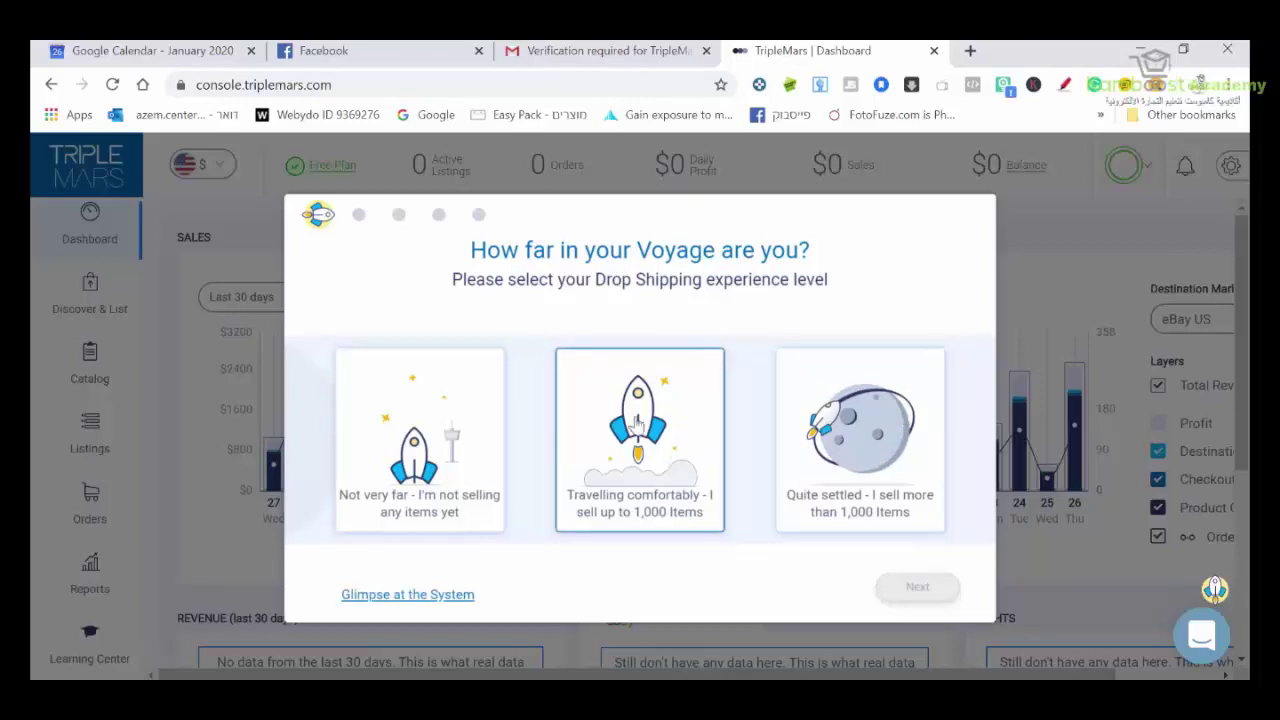
{"action": "left_click", "coordinate": [667, 437]}
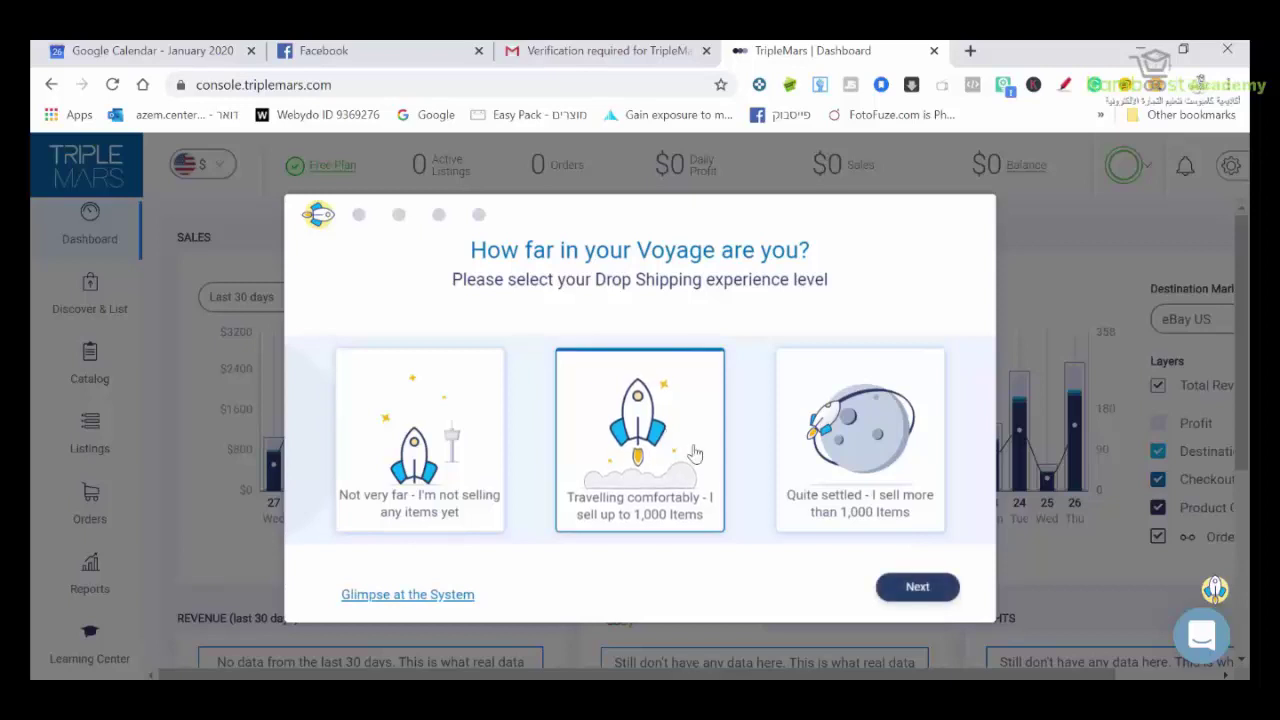
{"action": "left_click", "coordinate": [918, 598]}
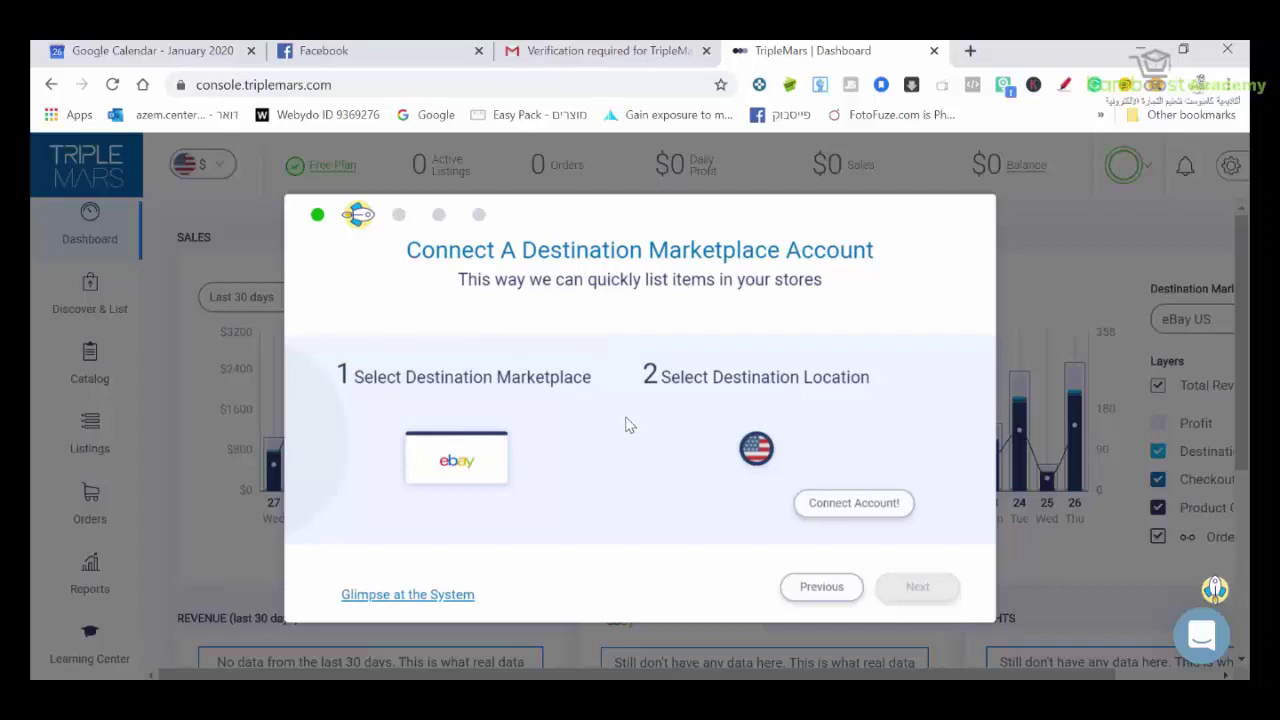
Connect the eBay US account by signing in with the saved credentials and granting Triplemars access, and continue the wizard
{"action": "left_click", "coordinate": [855, 512]}
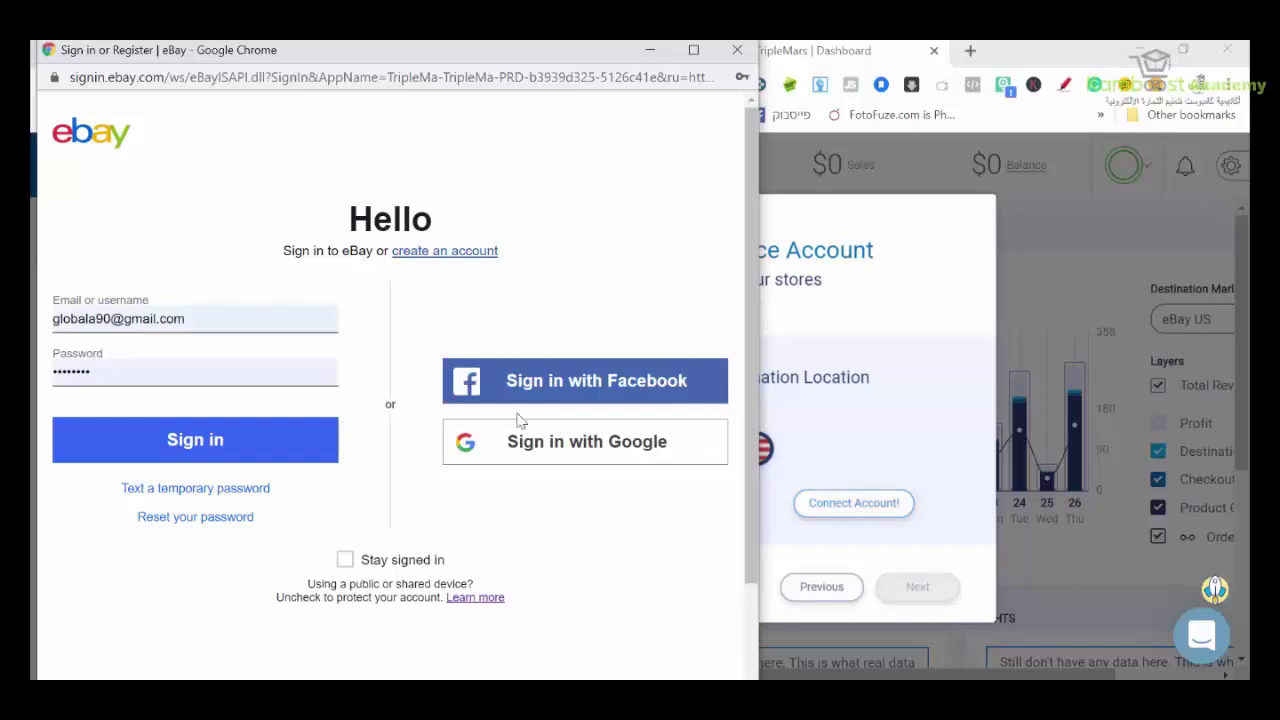
{"action": "left_click", "coordinate": [195, 448]}
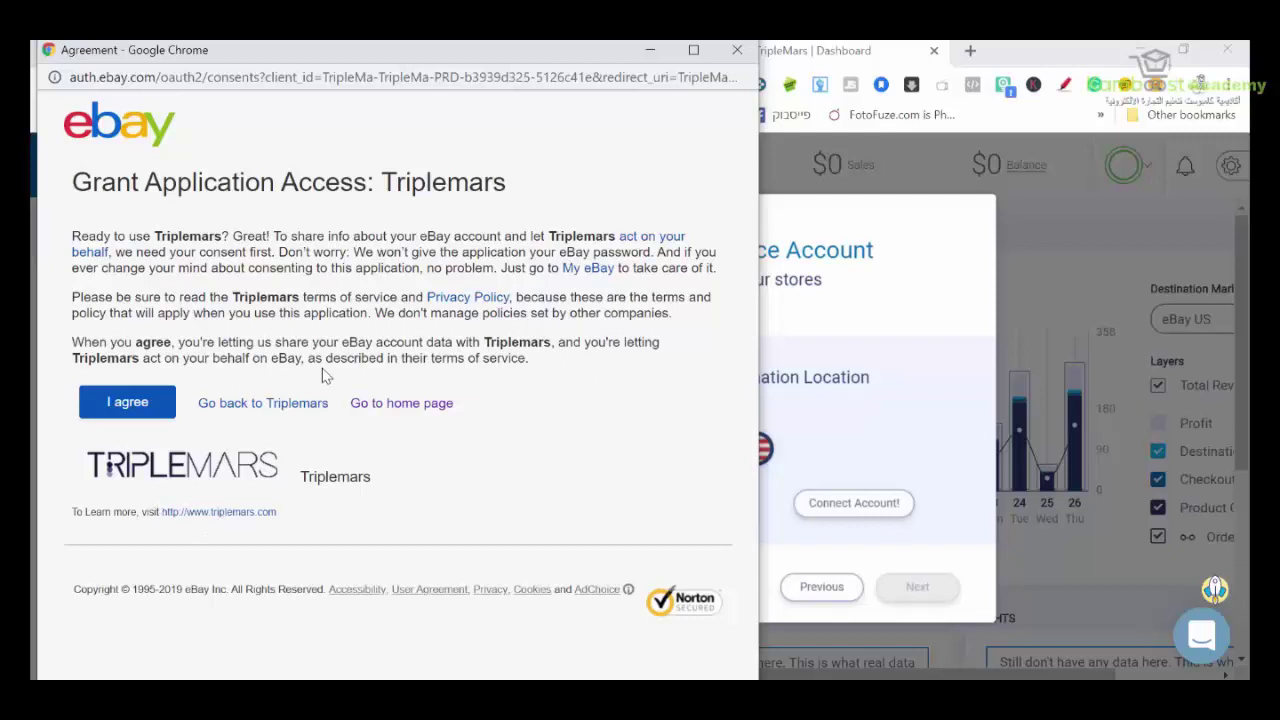
{"action": "left_click", "coordinate": [126, 402]}
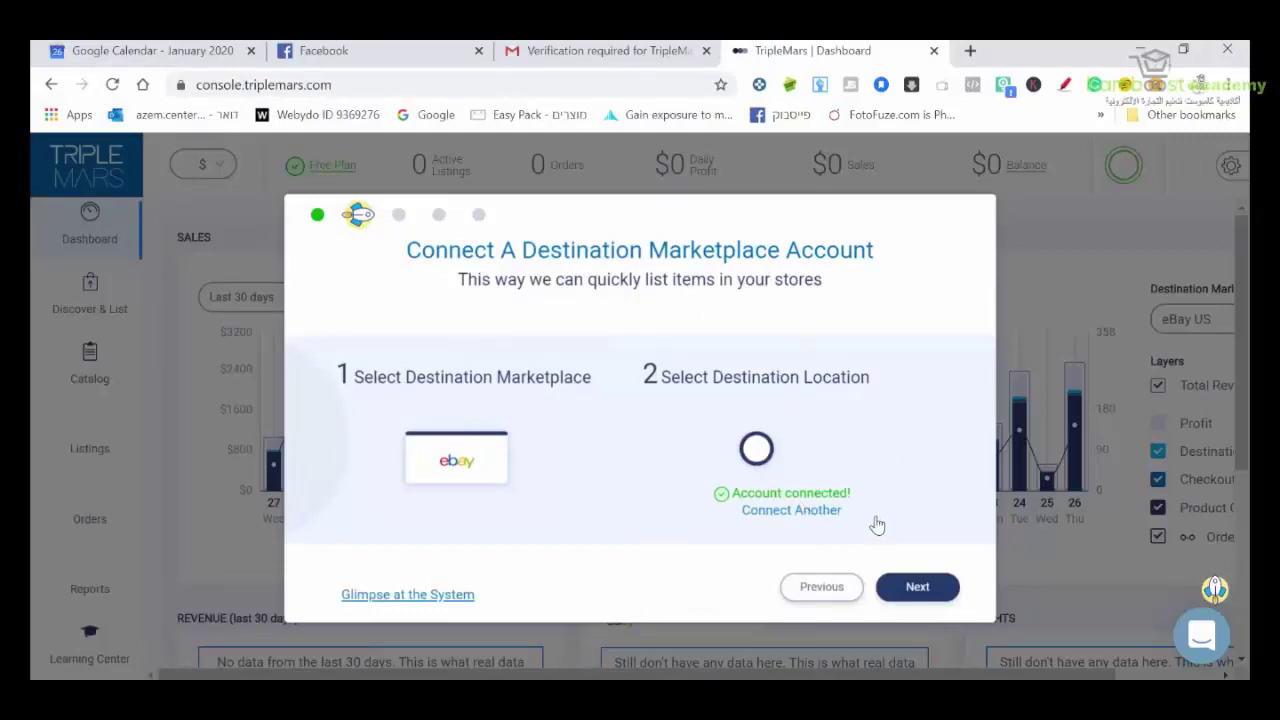
{"action": "left_click", "coordinate": [916, 590]}
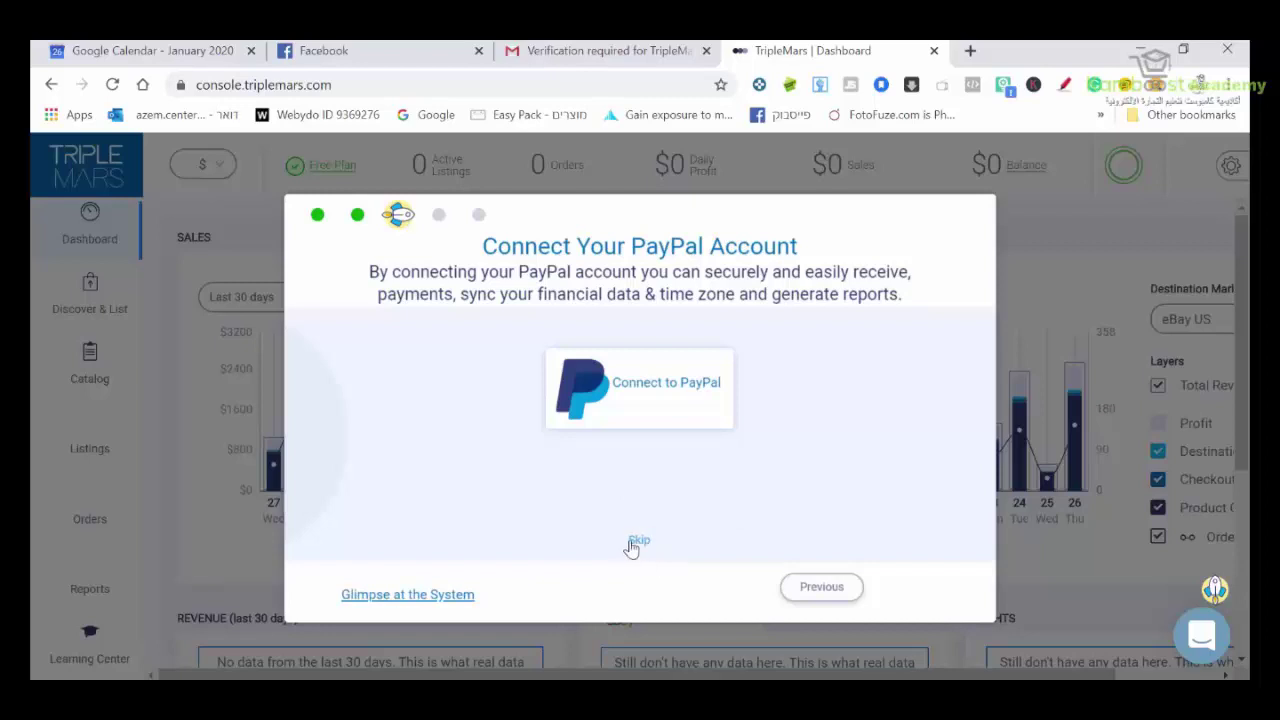
Complete the wizard, skipping the PayPal connection, the CSV import and the closing suggestions, and submitting the phone number and country
{"action": "left_click", "coordinate": [640, 545]}
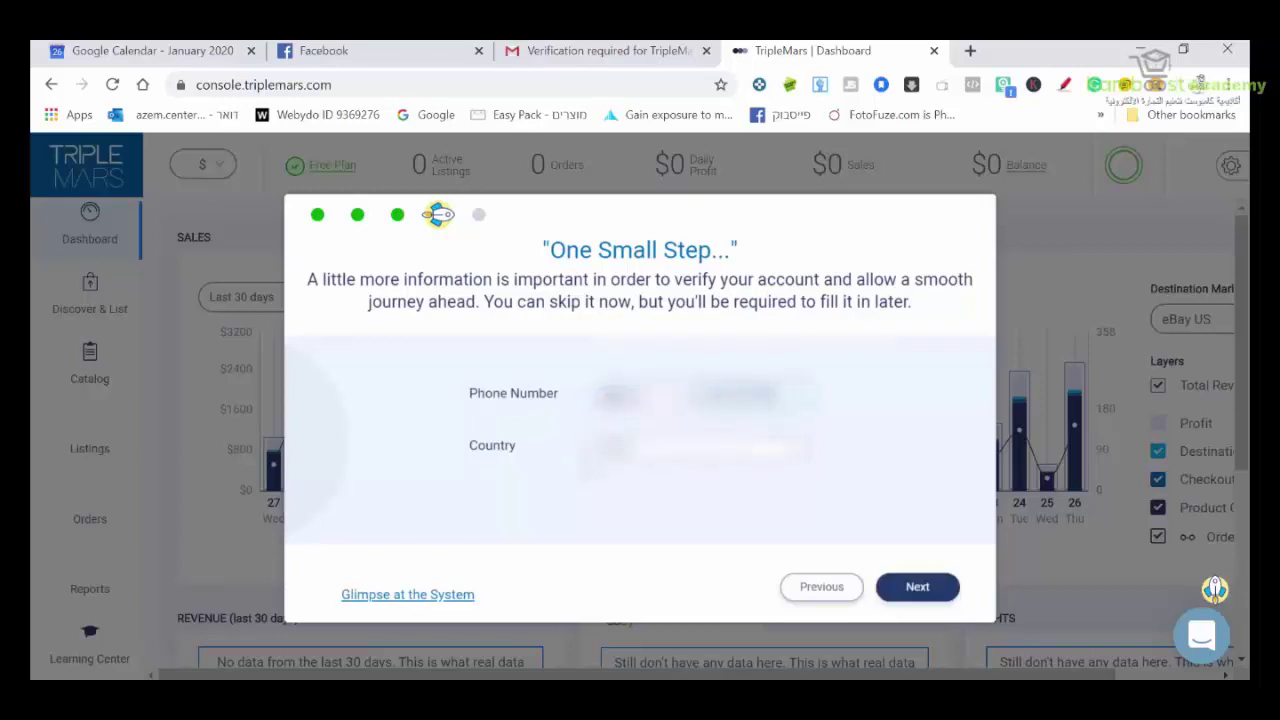
{"action": "left_click", "coordinate": [932, 592]}
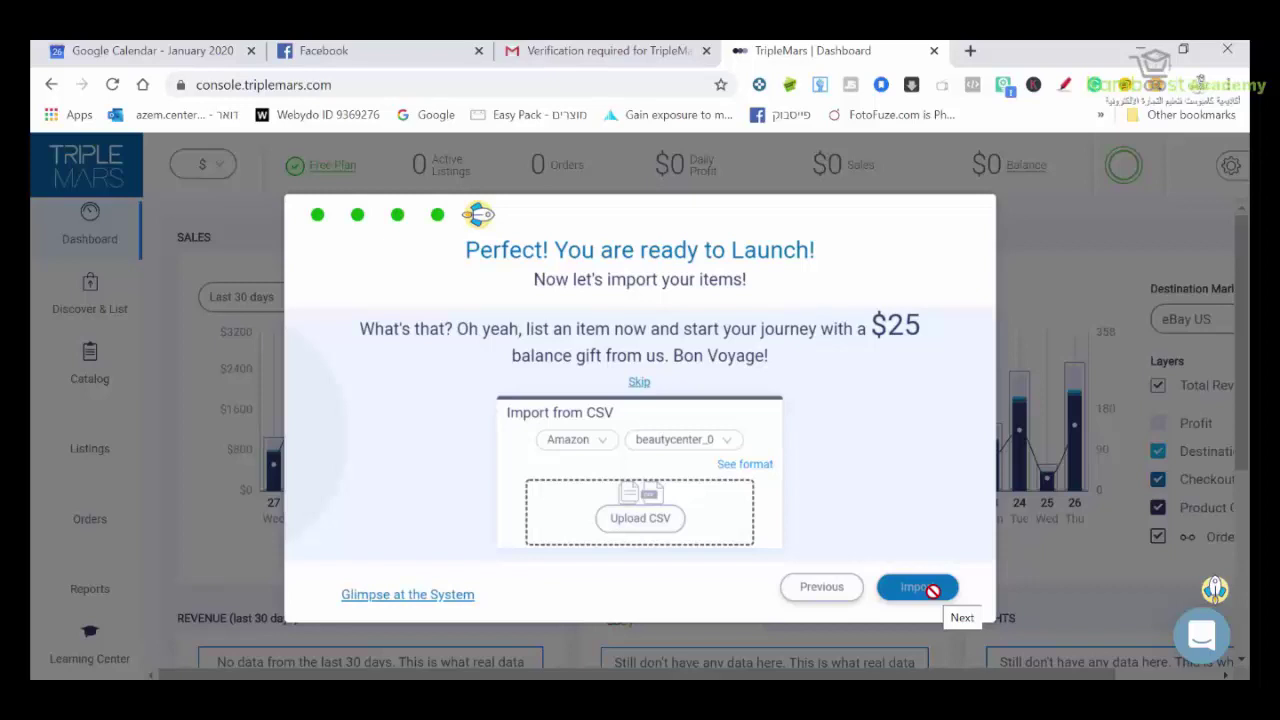
{"action": "left_click", "coordinate": [638, 384]}
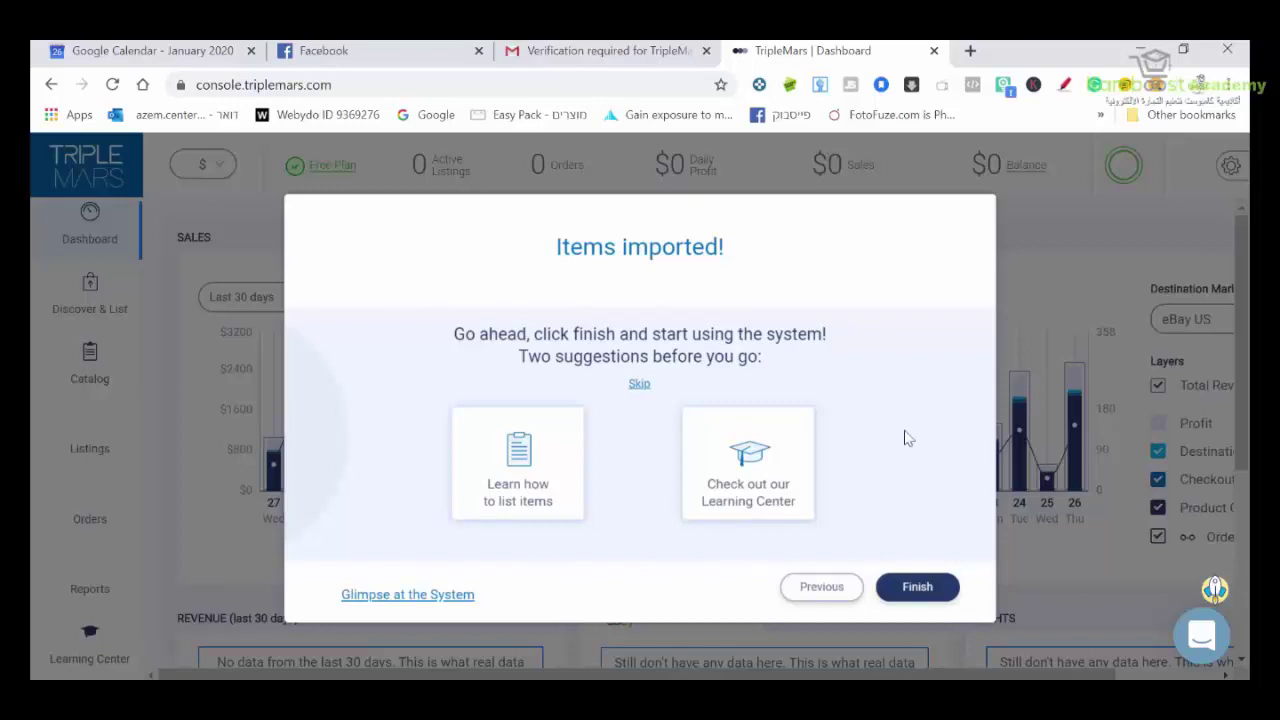
{"action": "left_click", "coordinate": [637, 388]}
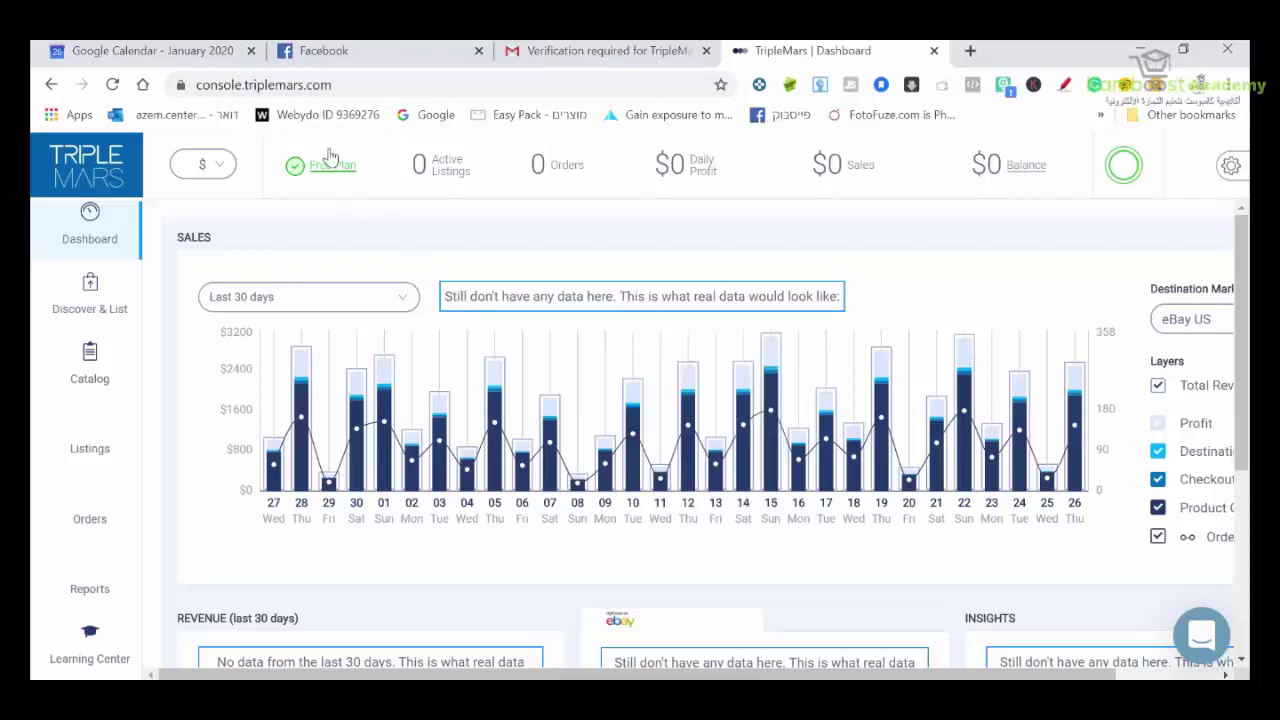
Open the Listing settings for Amazon to eBay US and check which destination accounts are available
{"action": "mouse_move", "coordinate": [332, 160]}
{"action": "left_click", "coordinate": [1231, 167]}
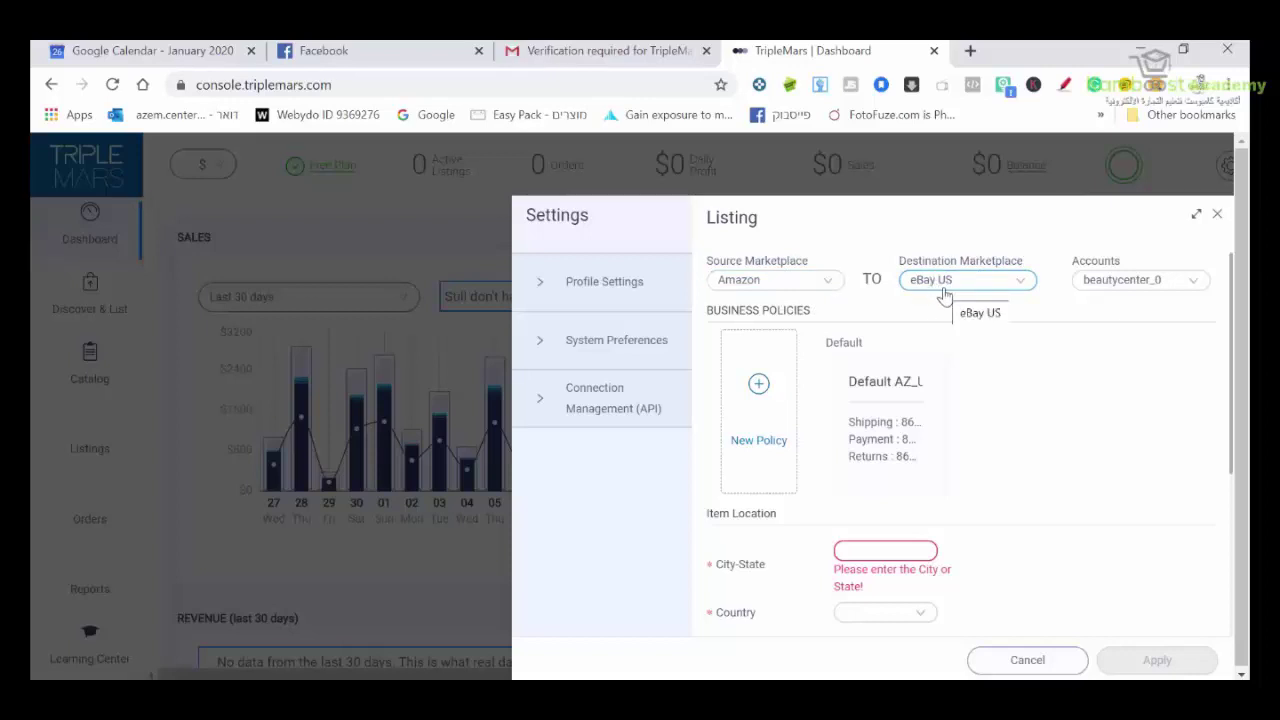
{"action": "left_click", "coordinate": [1120, 285]}
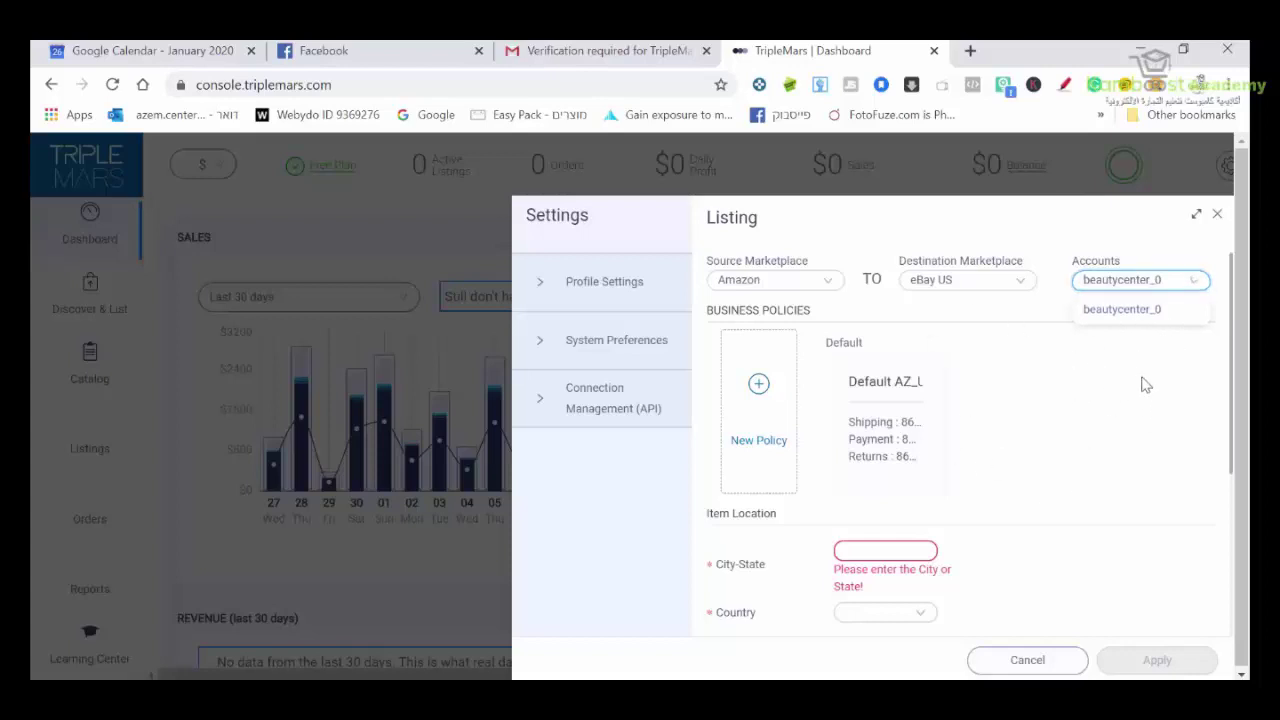
{"action": "left_click", "coordinate": [1140, 385]}
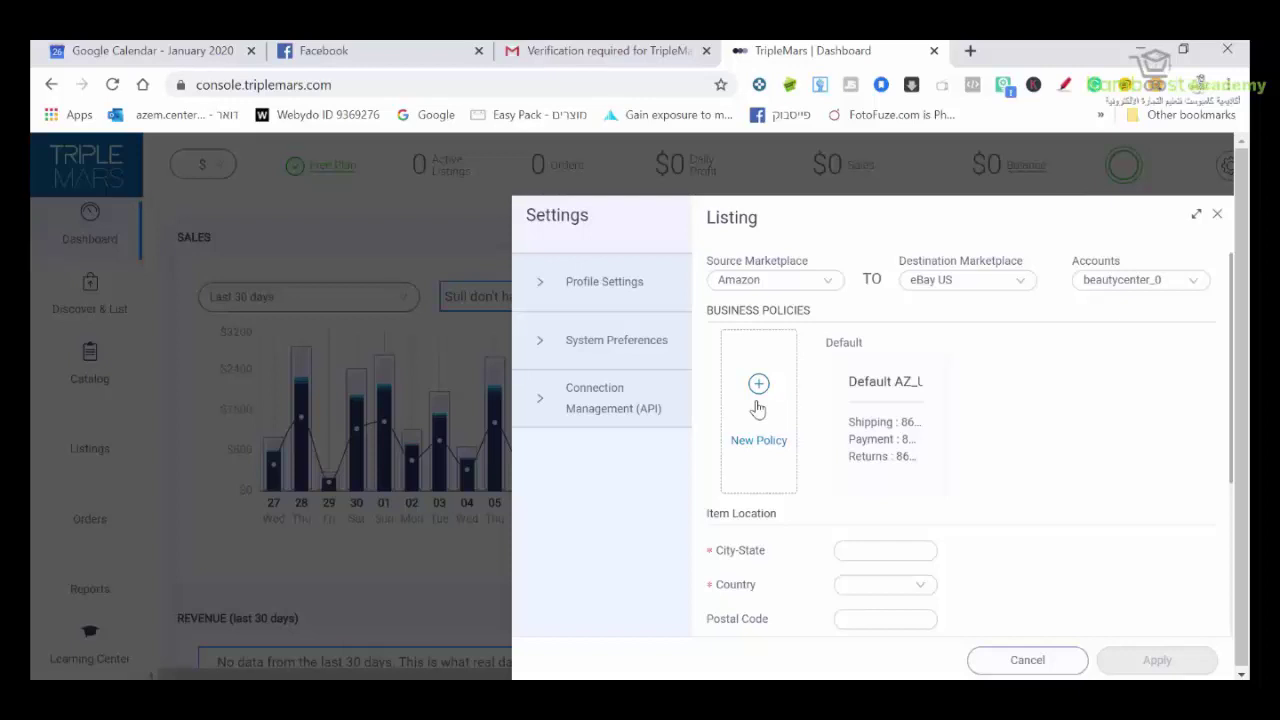
Open a new business policy form, look through its Shipping, Payment and Returns choices, and close it without creating a policy
{"action": "left_click", "coordinate": [745, 428]}
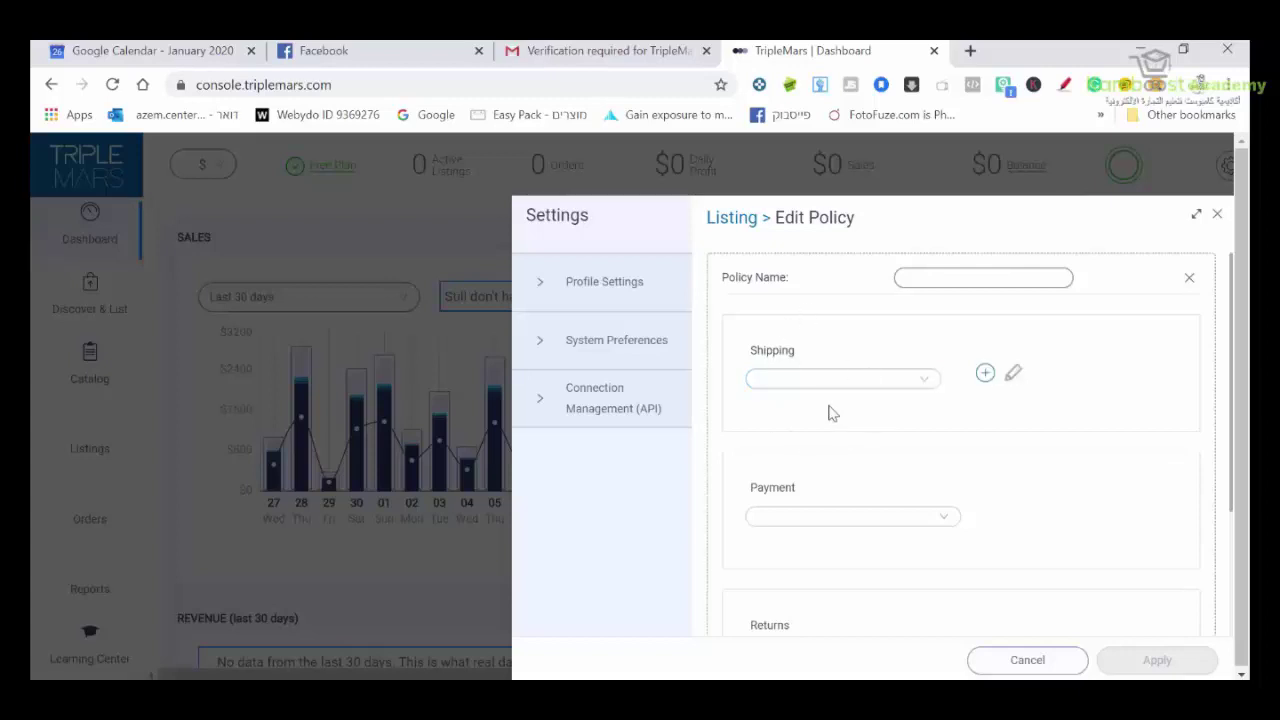
{"action": "left_click", "coordinate": [798, 383]}
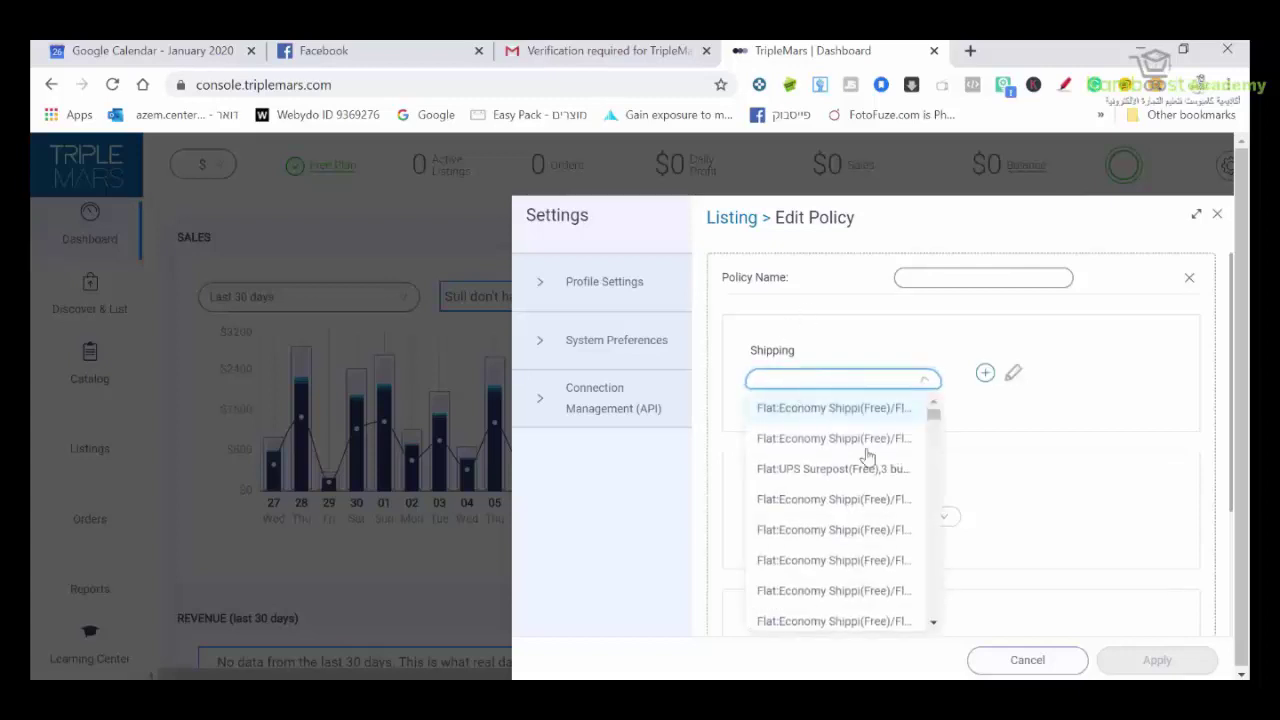
{"action": "left_click_drag", "start_coordinate": [934, 430], "coordinate": [929, 557]}
{"action": "mouse_move", "coordinate": [866, 478]}
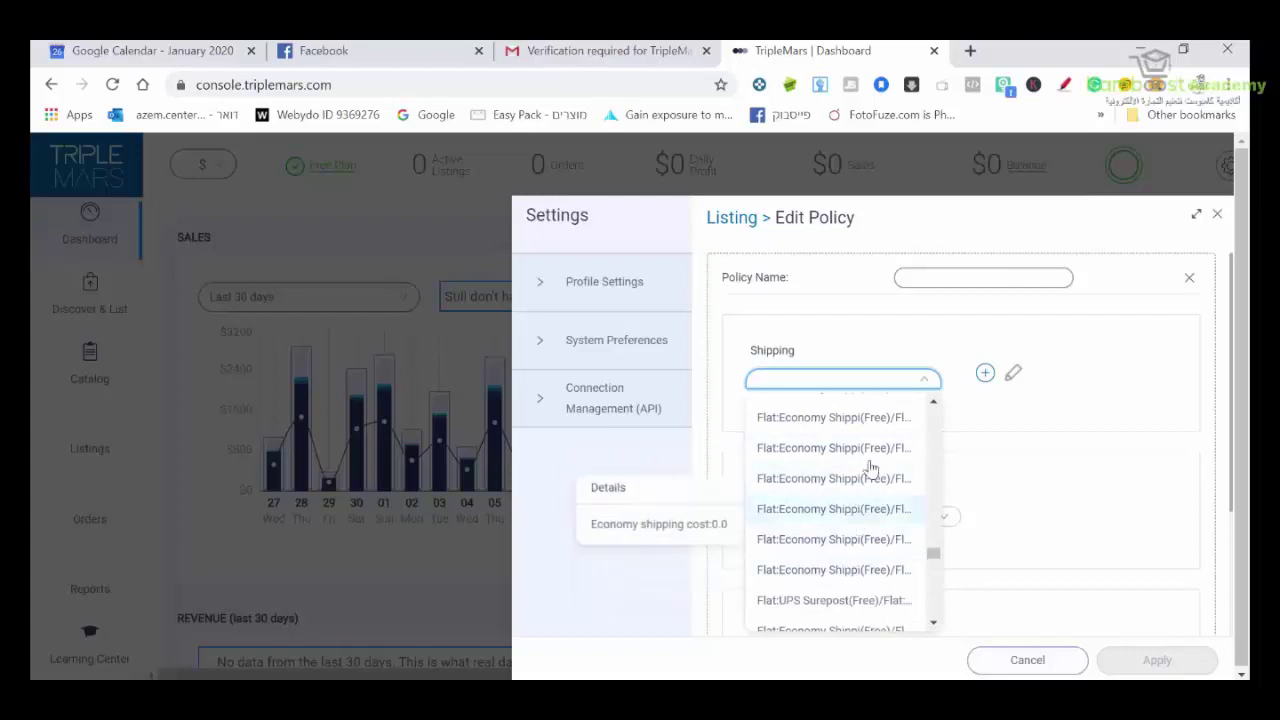
{"action": "left_click", "coordinate": [1006, 423]}
{"action": "scroll", "coordinate": [897, 426], "scroll_direction": "down", "scroll_amount": 1}
{"action": "left_click", "coordinate": [897, 423]}
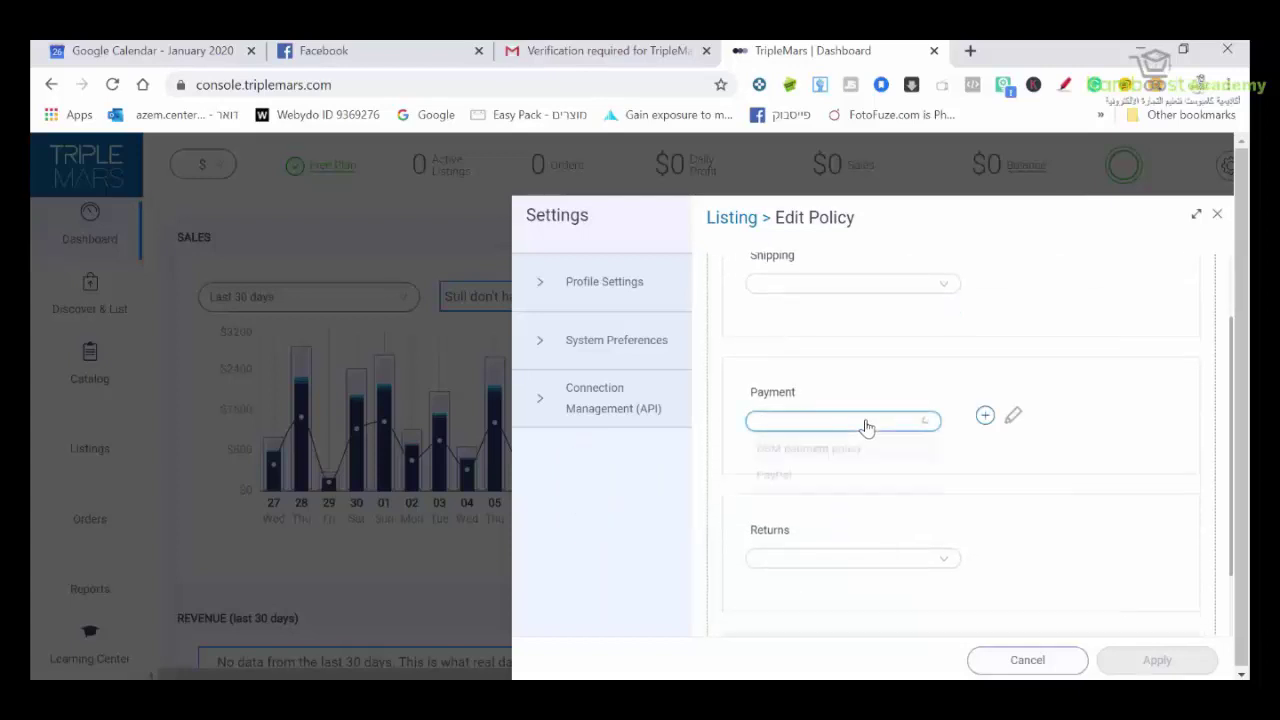
{"action": "left_click", "coordinate": [1029, 499]}
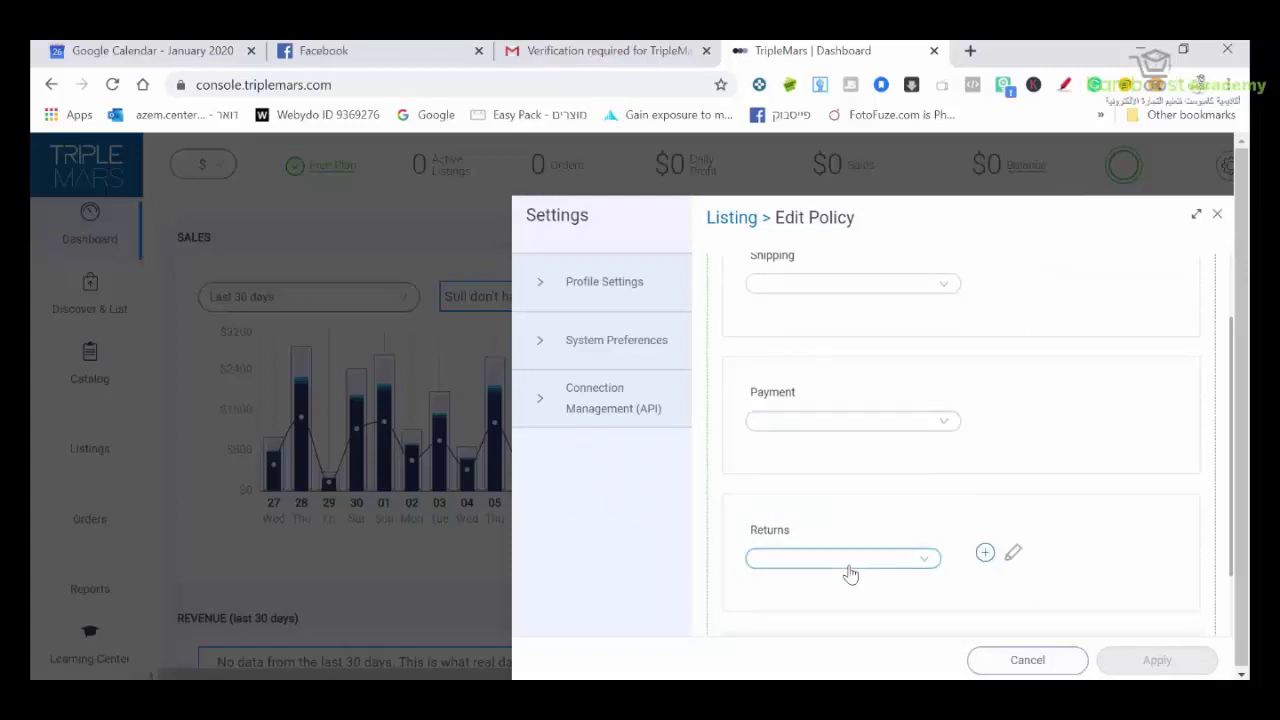
{"action": "left_click", "coordinate": [846, 562]}
{"action": "left_click", "coordinate": [1044, 496]}
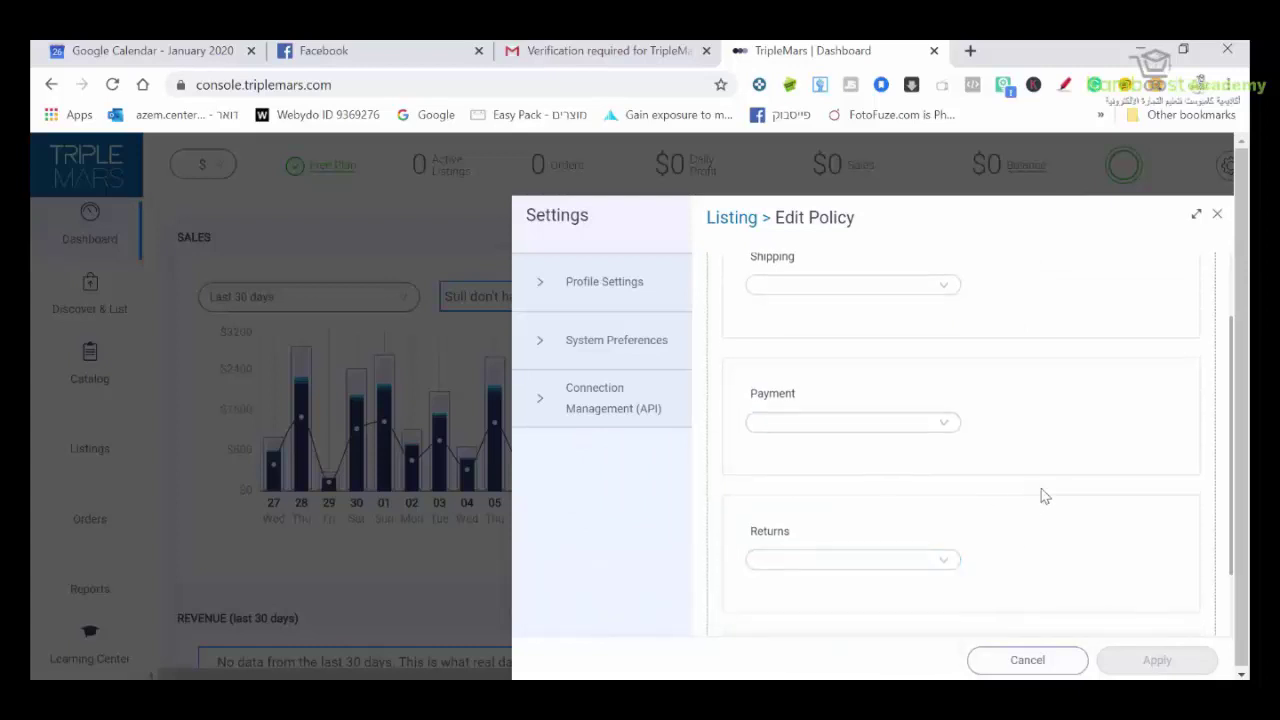
{"action": "scroll", "coordinate": [1043, 494], "scroll_direction": "up", "scroll_amount": 1}
{"action": "left_click", "coordinate": [1189, 280]}
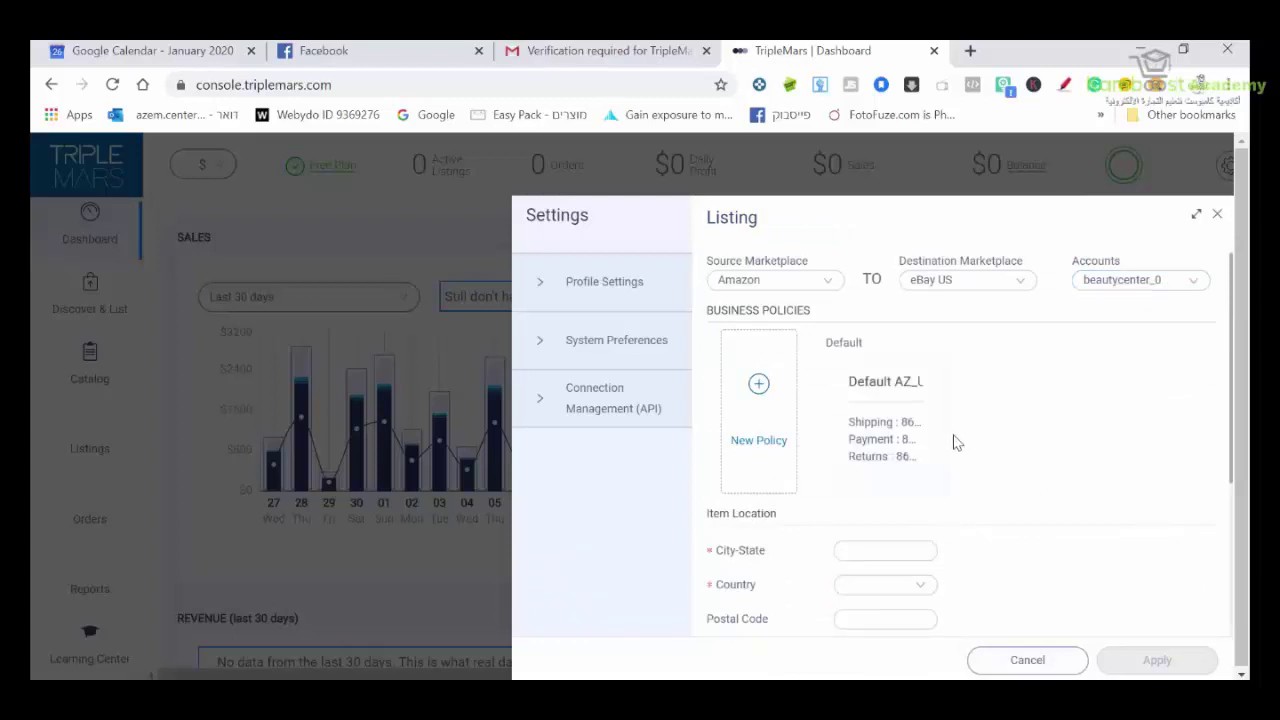
Examine the Item Location fields of the Listing settings: City-State, the Country list and Postal Code
{"action": "scroll", "coordinate": [920, 486], "scroll_direction": "down", "scroll_amount": 1}
{"action": "left_click", "coordinate": [730, 462]}
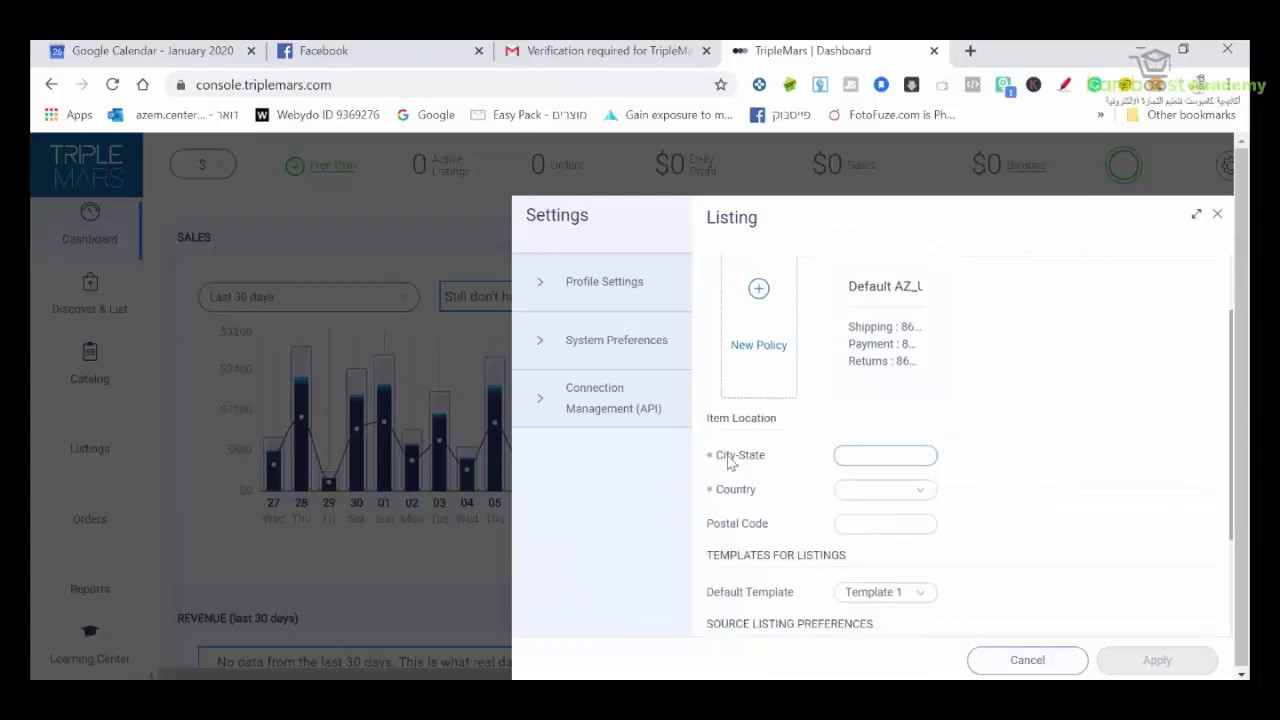
{"action": "left_click", "coordinate": [747, 498]}
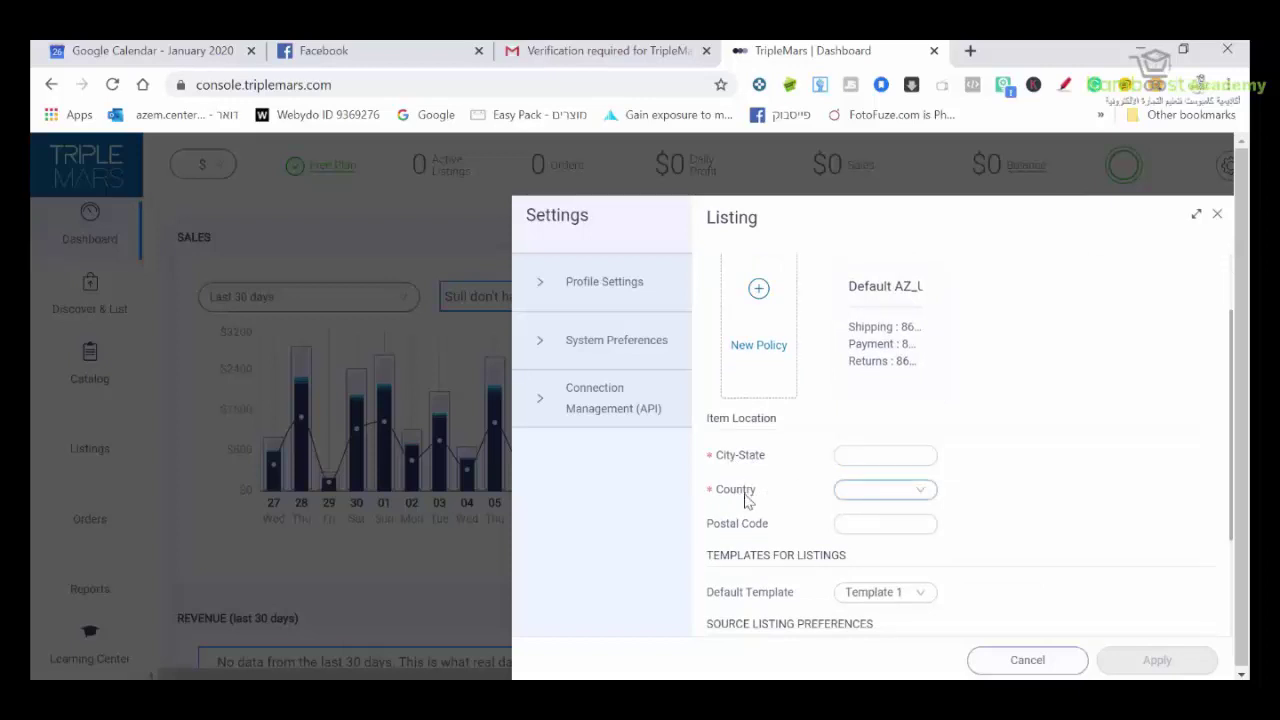
{"action": "left_click", "coordinate": [880, 493]}
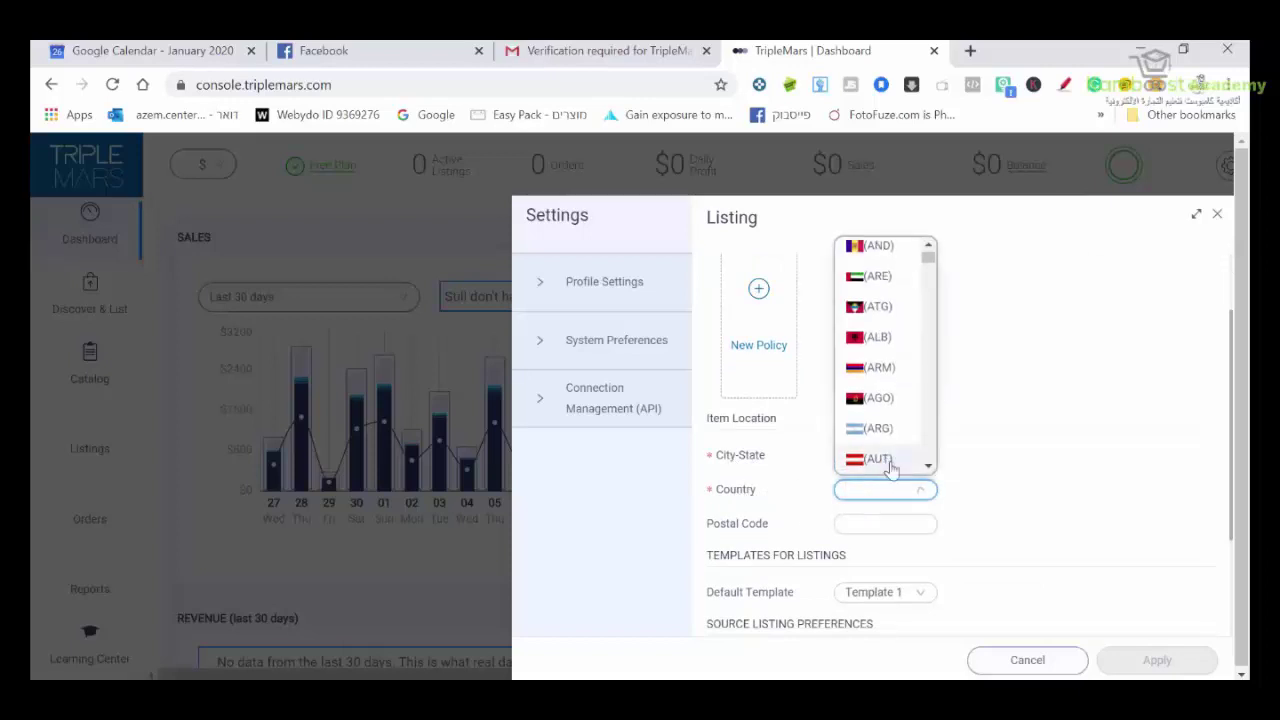
{"action": "left_click", "coordinate": [965, 479]}
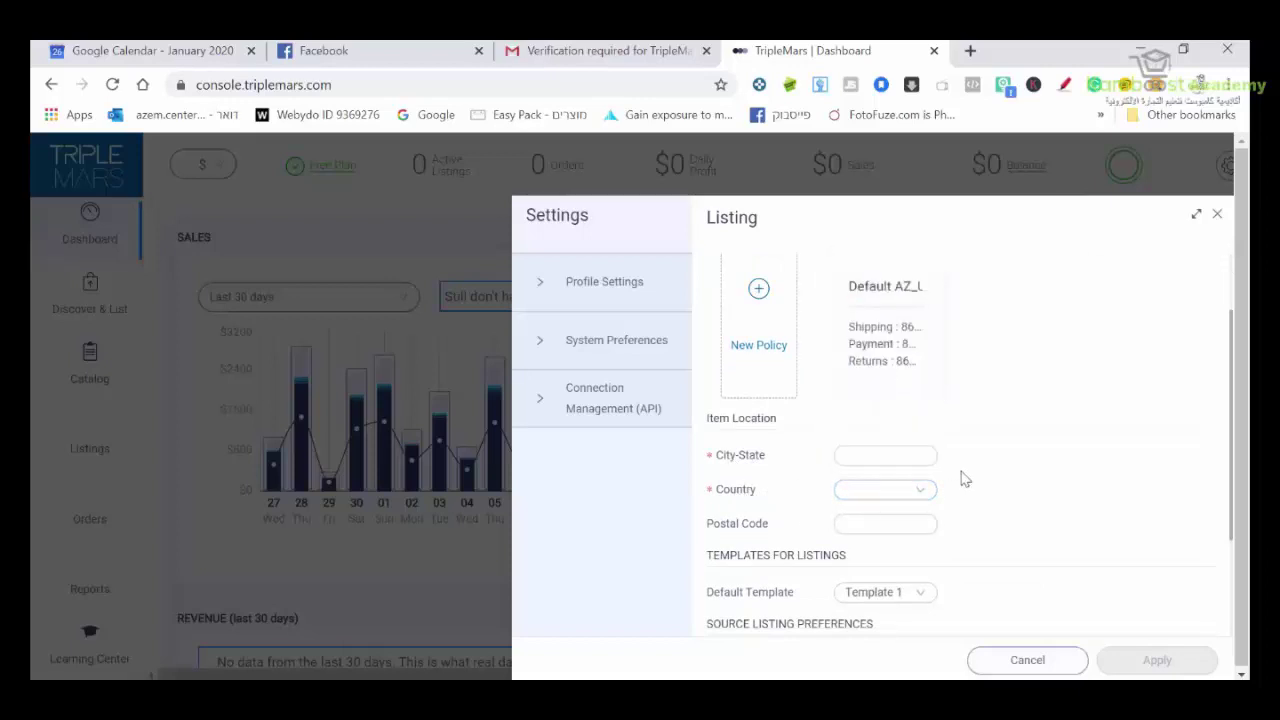
{"action": "left_click", "coordinate": [795, 458]}
{"action": "left_click", "coordinate": [758, 527]}
Set the Max Shipping Time in the source listing preferences to 8 days
{"action": "scroll", "coordinate": [1045, 519], "scroll_direction": "down", "scroll_amount": 2}
{"action": "scroll", "coordinate": [1040, 455], "scroll_direction": "down", "scroll_amount": 1}
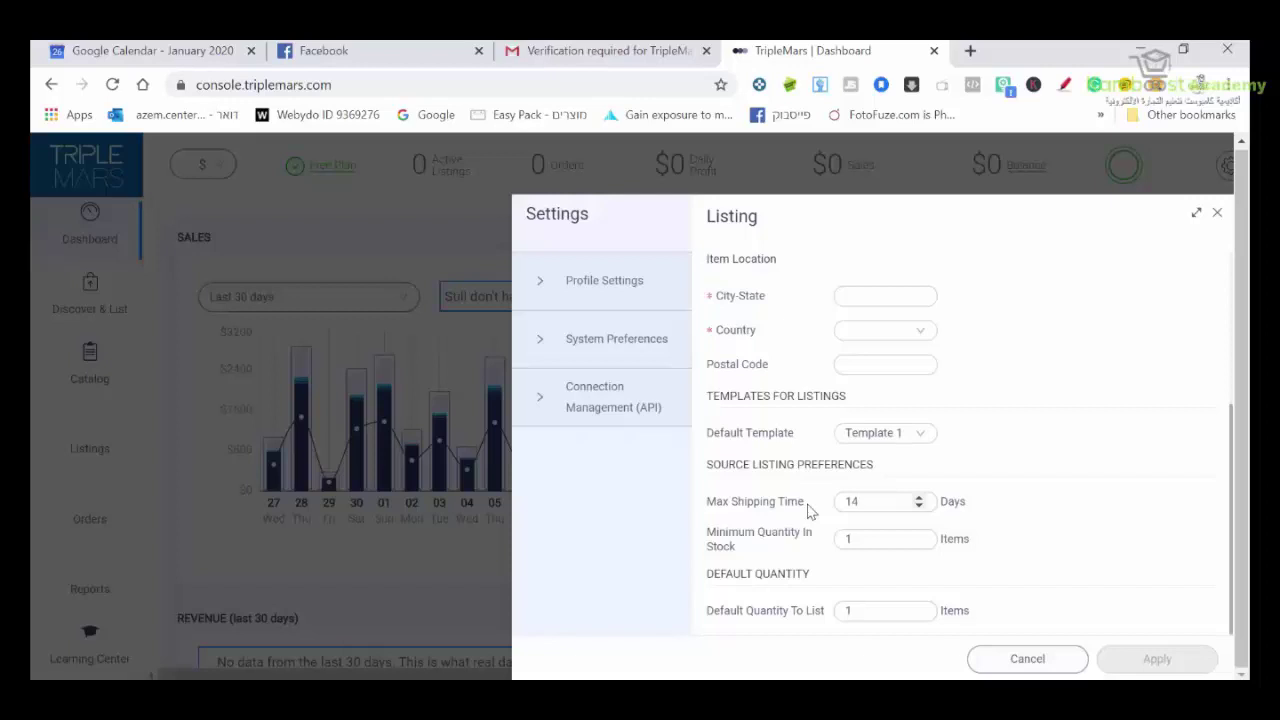
{"action": "left_click", "coordinate": [885, 501]}
{"action": "left_click_drag", "start_coordinate": [858, 501], "coordinate": [838, 502]}
{"action": "type", "text": "8"}
{"action": "left_click", "coordinate": [1037, 509]}
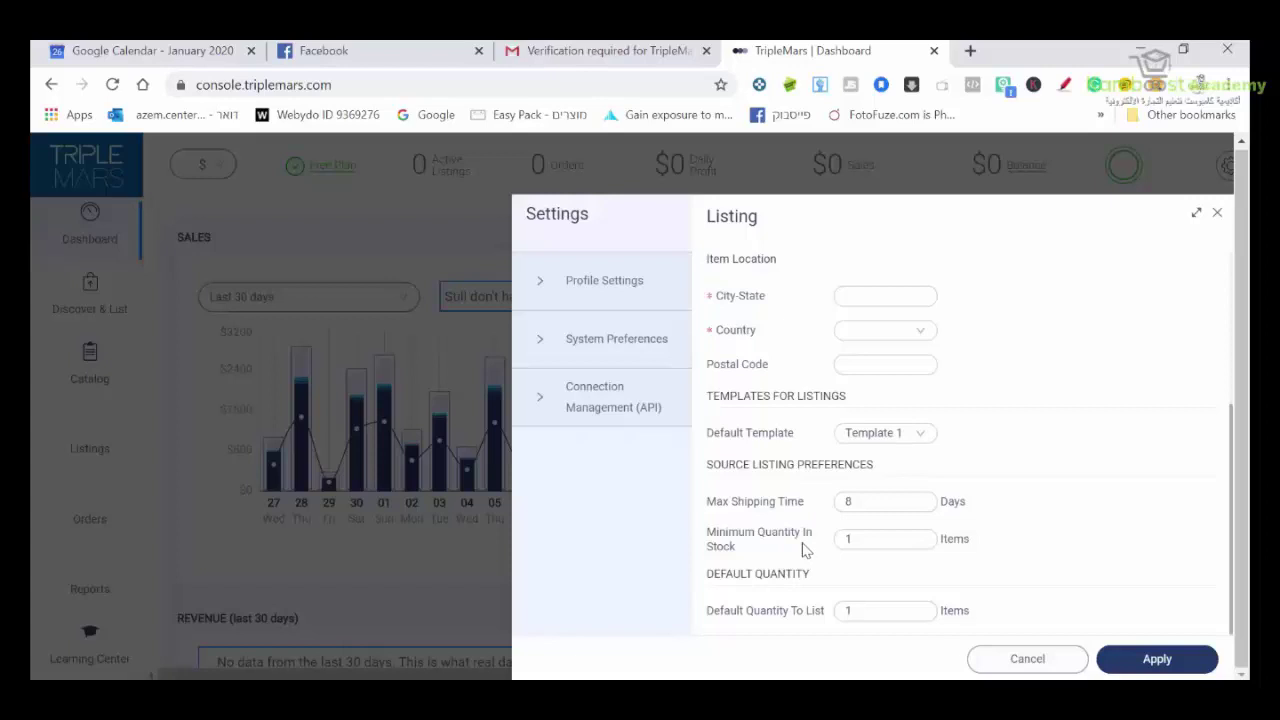
Set the Minimum Quantity In Stock to 4 items and the Default Quantity To List to 2 items
{"action": "double_click", "coordinate": [849, 539]}
{"action": "type", "text": "4"}
{"action": "left_click", "coordinate": [871, 608]}
{"action": "key", "text": "BackSpace"}
{"action": "left_click", "coordinate": [849, 606]}
{"action": "type", "text": "1"}
{"action": "left_click_drag", "start_coordinate": [858, 610], "coordinate": [826, 620]}
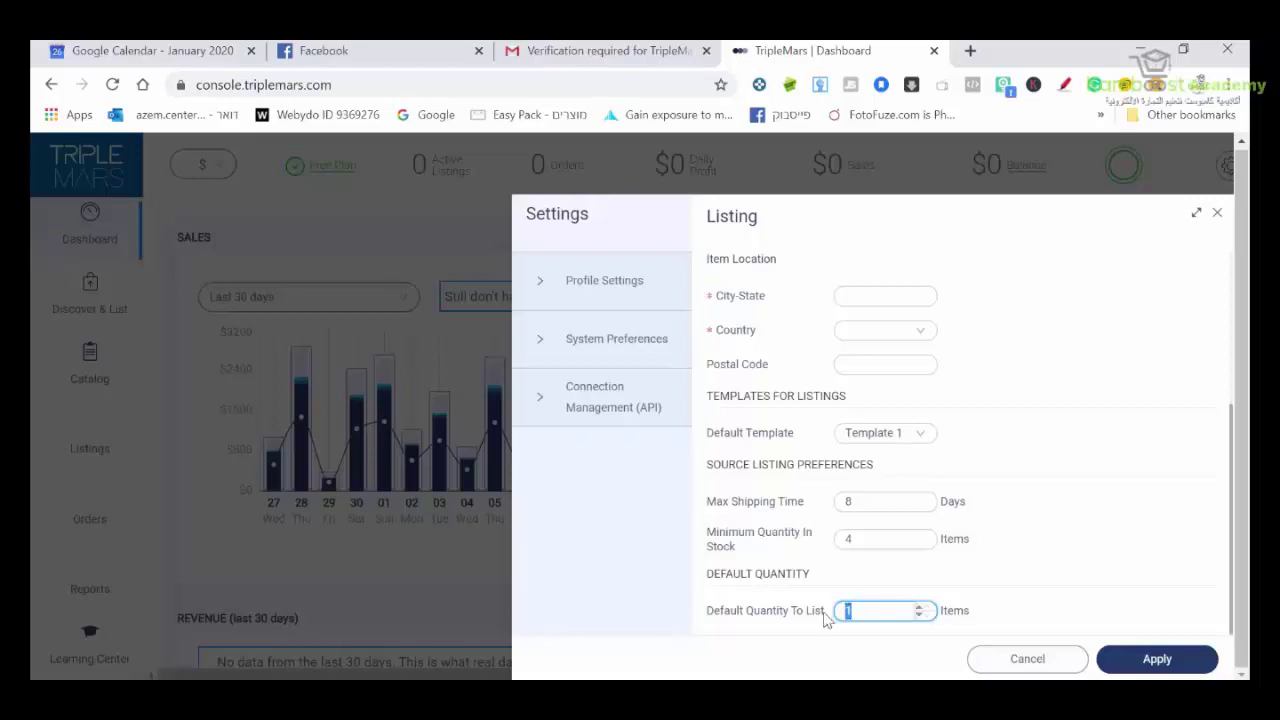
{"action": "type", "text": "2"}
Open the User Profile settings and examine the login, interface and business information fields from Business name to Phone number
{"action": "left_click_drag", "start_coordinate": [1234, 543], "coordinate": [1230, 375]}
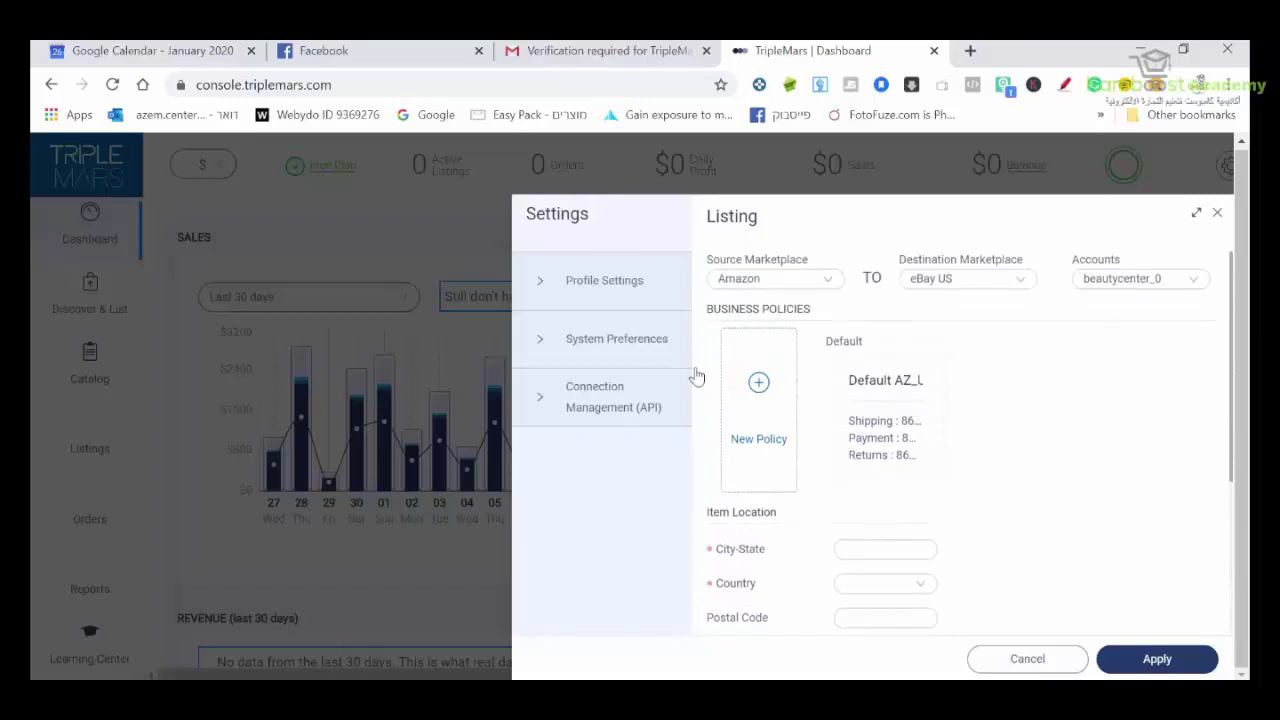
{"action": "mouse_move", "coordinate": [855, 462]}
{"action": "left_click", "coordinate": [610, 281]}
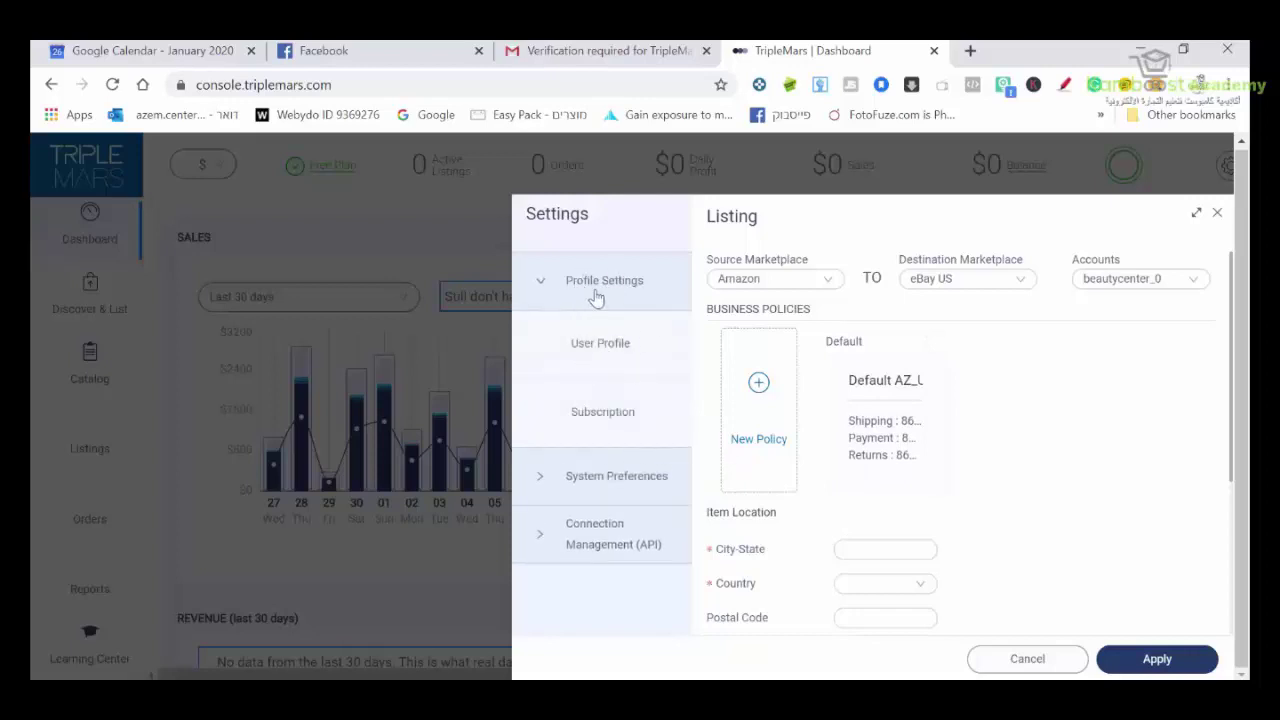
{"action": "left_click", "coordinate": [592, 344]}
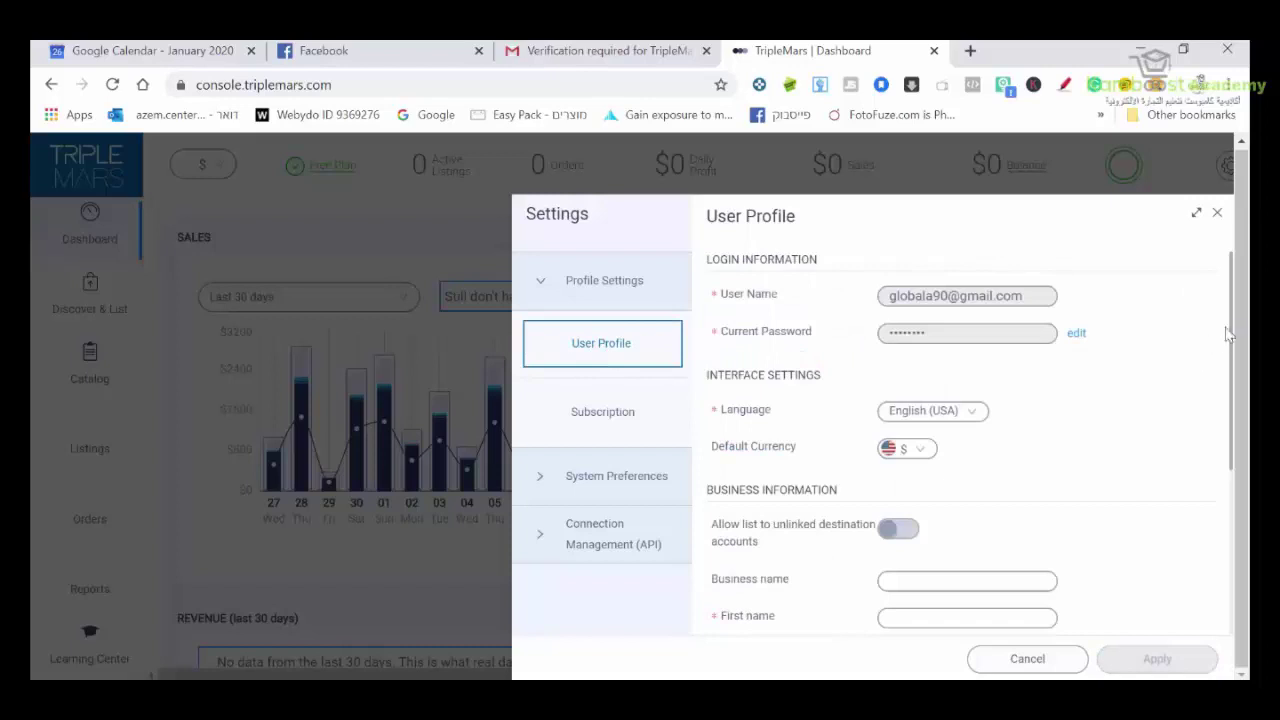
{"action": "left_click_drag", "start_coordinate": [1232, 325], "coordinate": [1220, 398]}
{"action": "left_click", "coordinate": [1180, 417]}
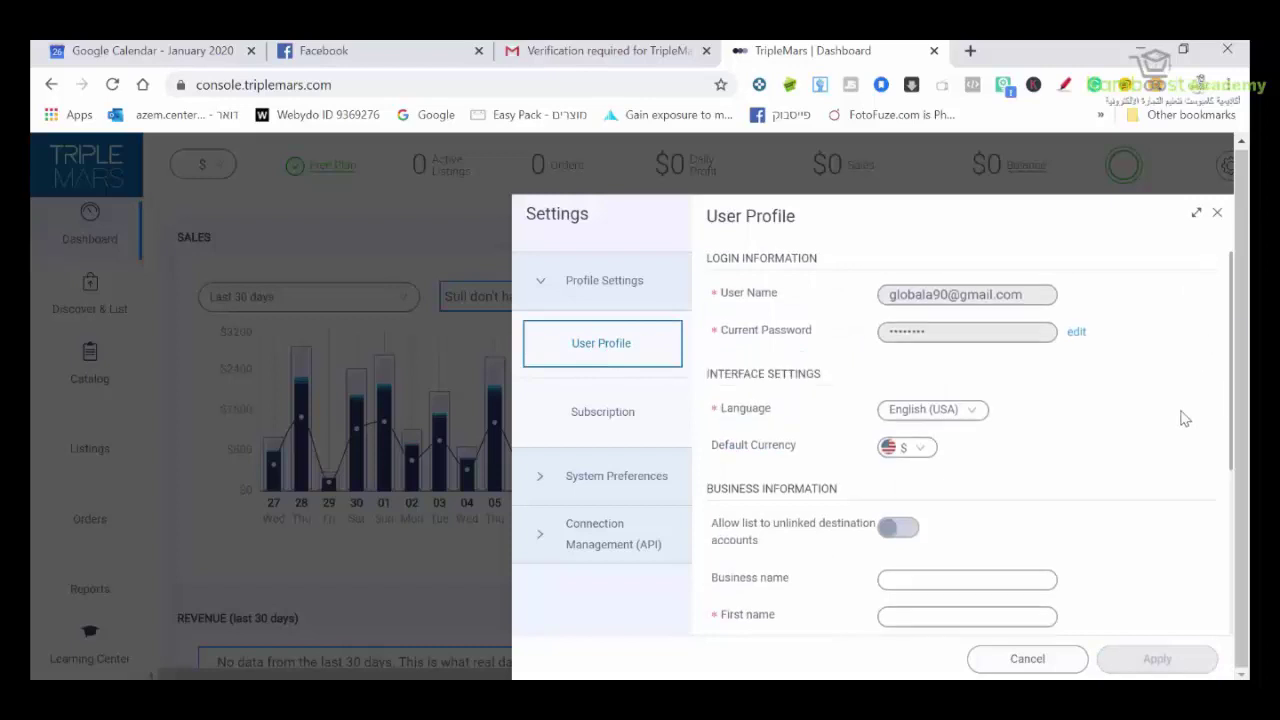
{"action": "scroll", "coordinate": [1177, 415], "scroll_direction": "down", "scroll_amount": 3}
{"action": "left_click", "coordinate": [751, 293]}
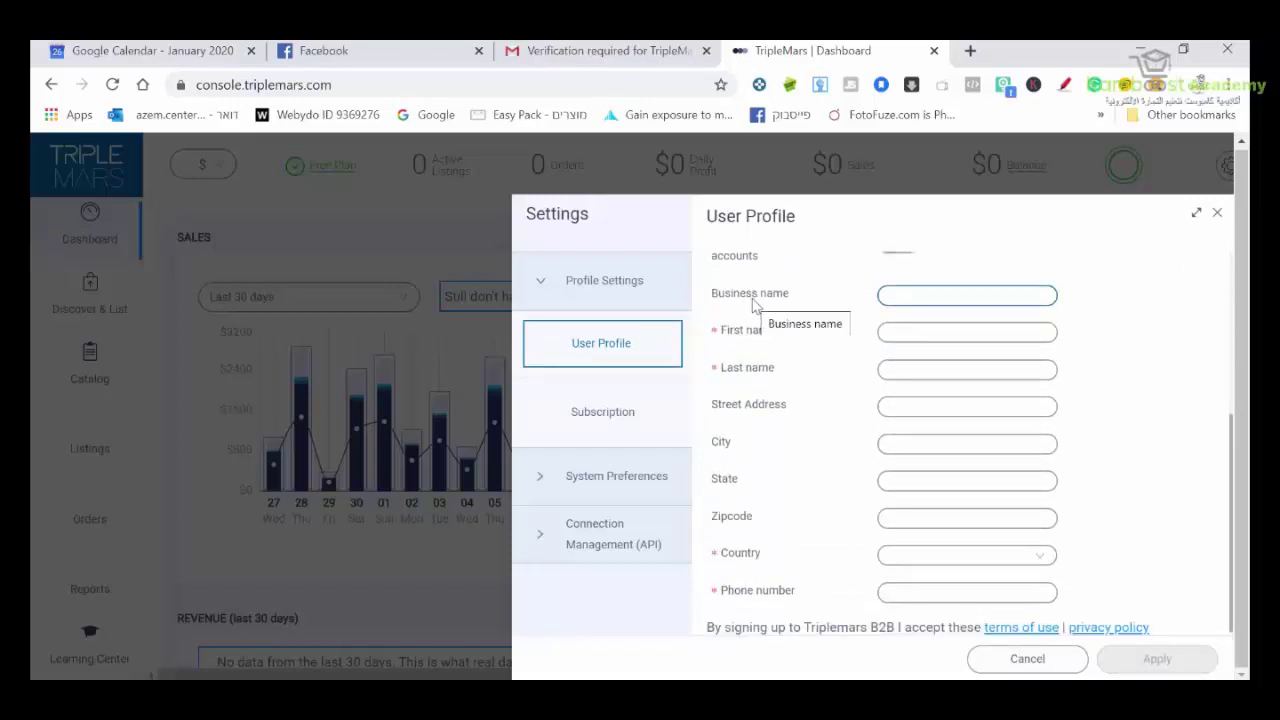
{"action": "left_click", "coordinate": [742, 332]}
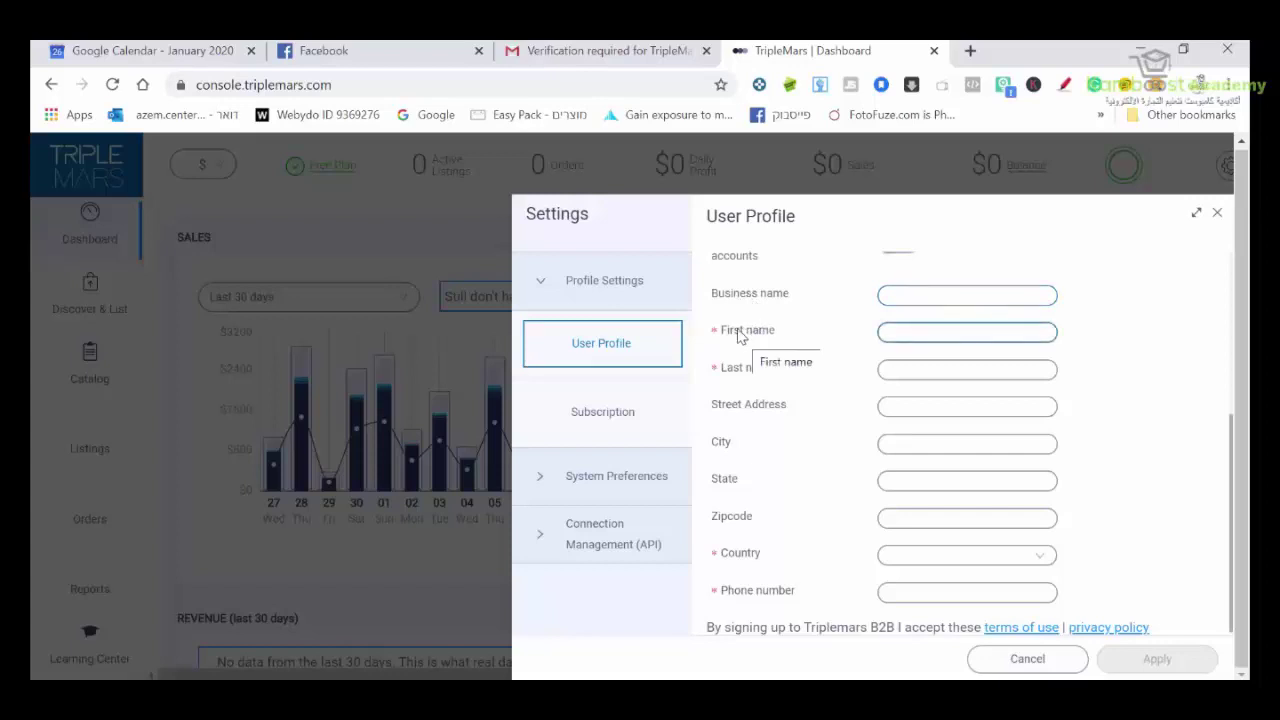
{"action": "left_click", "coordinate": [737, 368]}
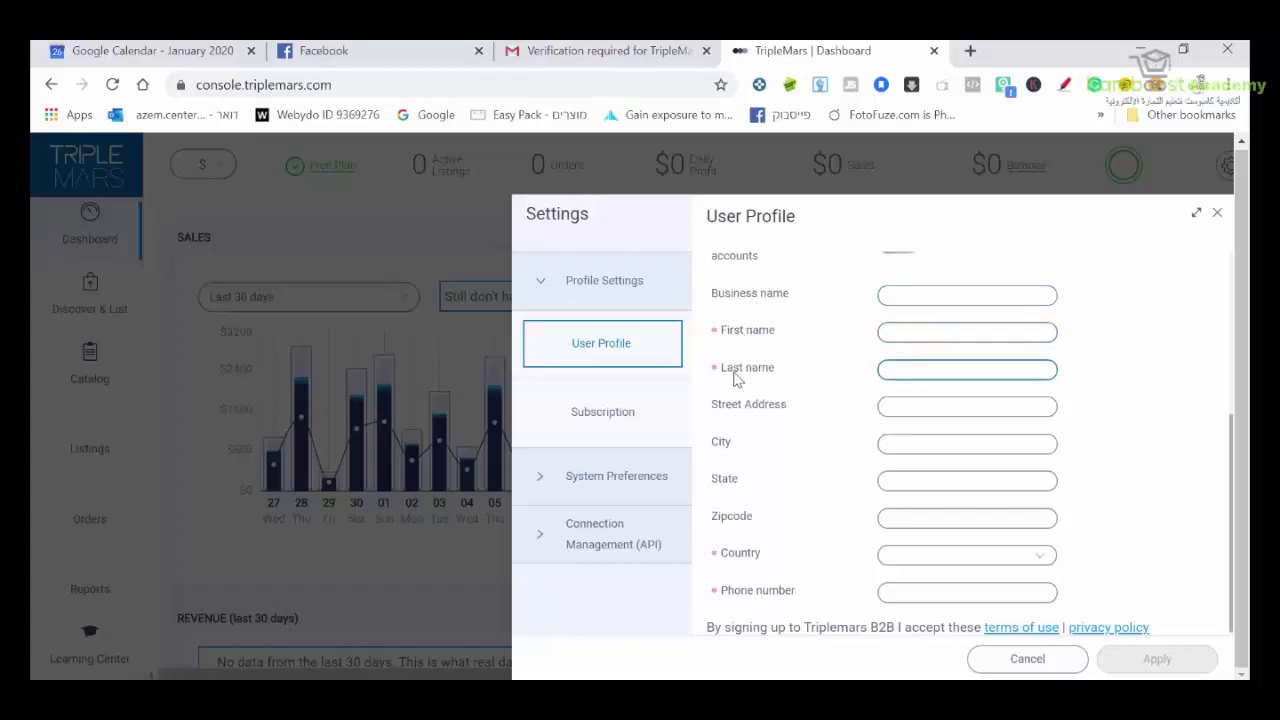
{"action": "left_click", "coordinate": [752, 408]}
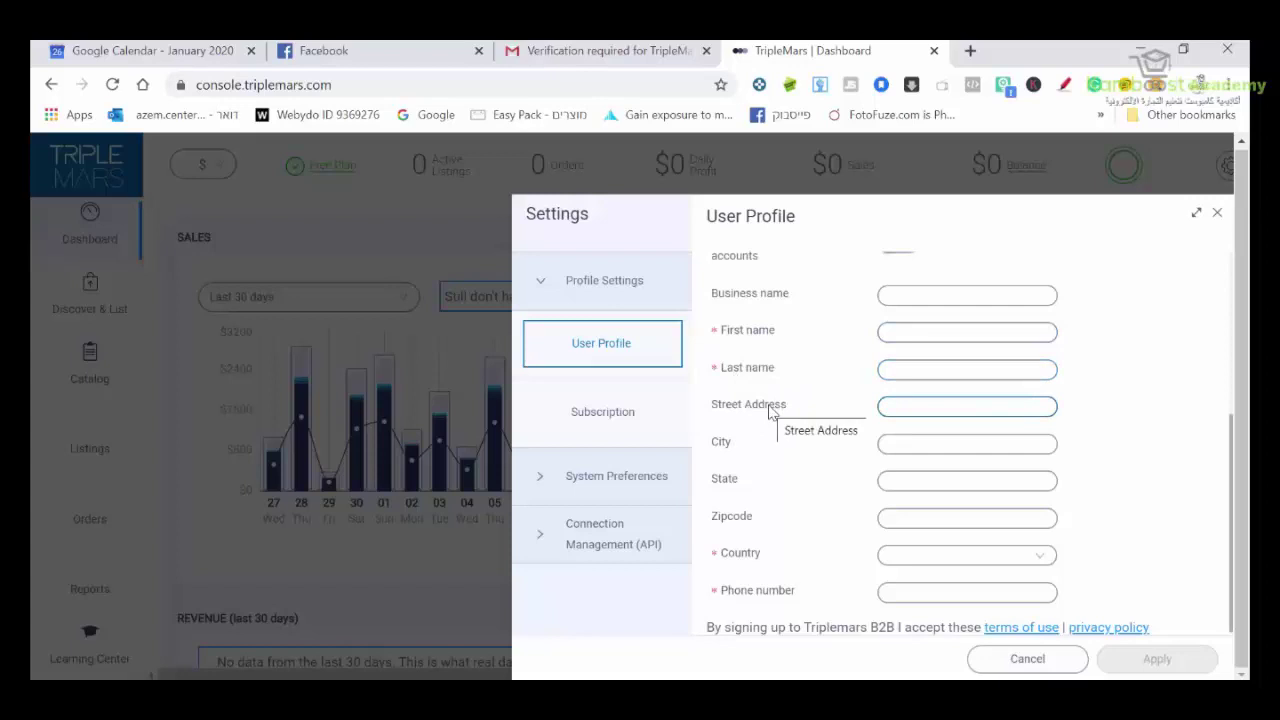
{"action": "left_click", "coordinate": [727, 444]}
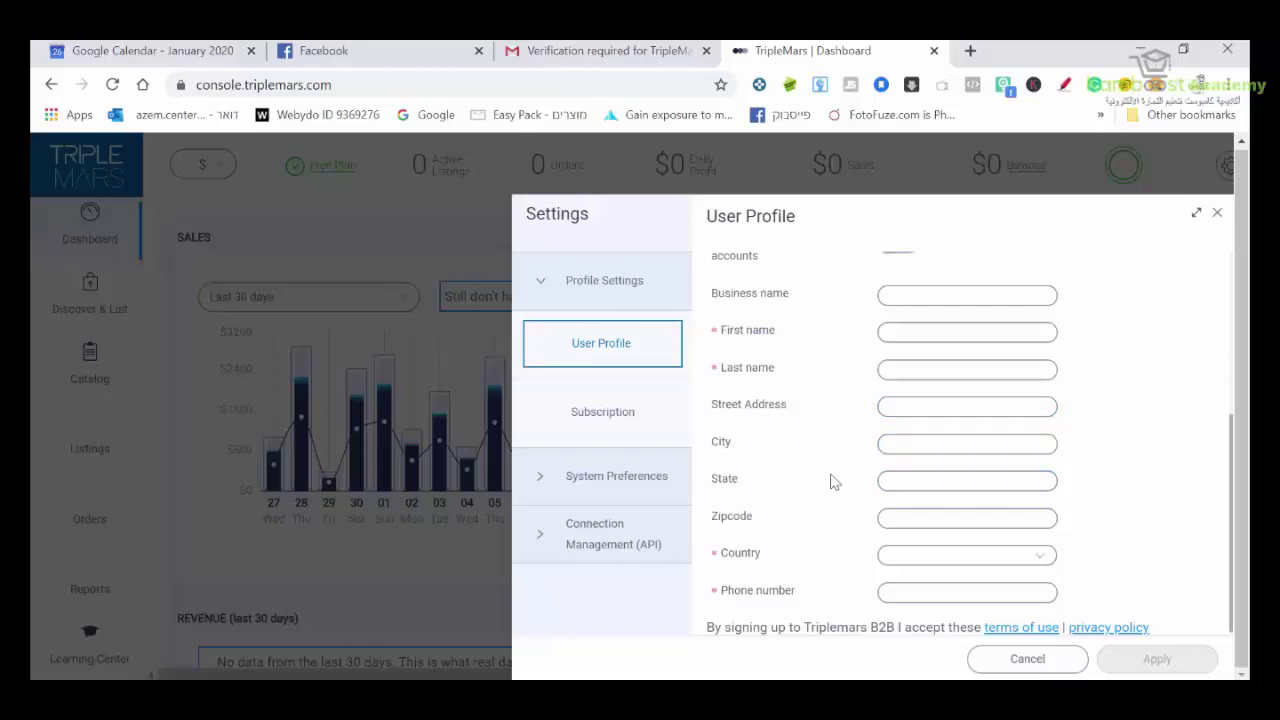
{"action": "left_click", "coordinate": [737, 524]}
{"action": "left_click", "coordinate": [765, 591]}
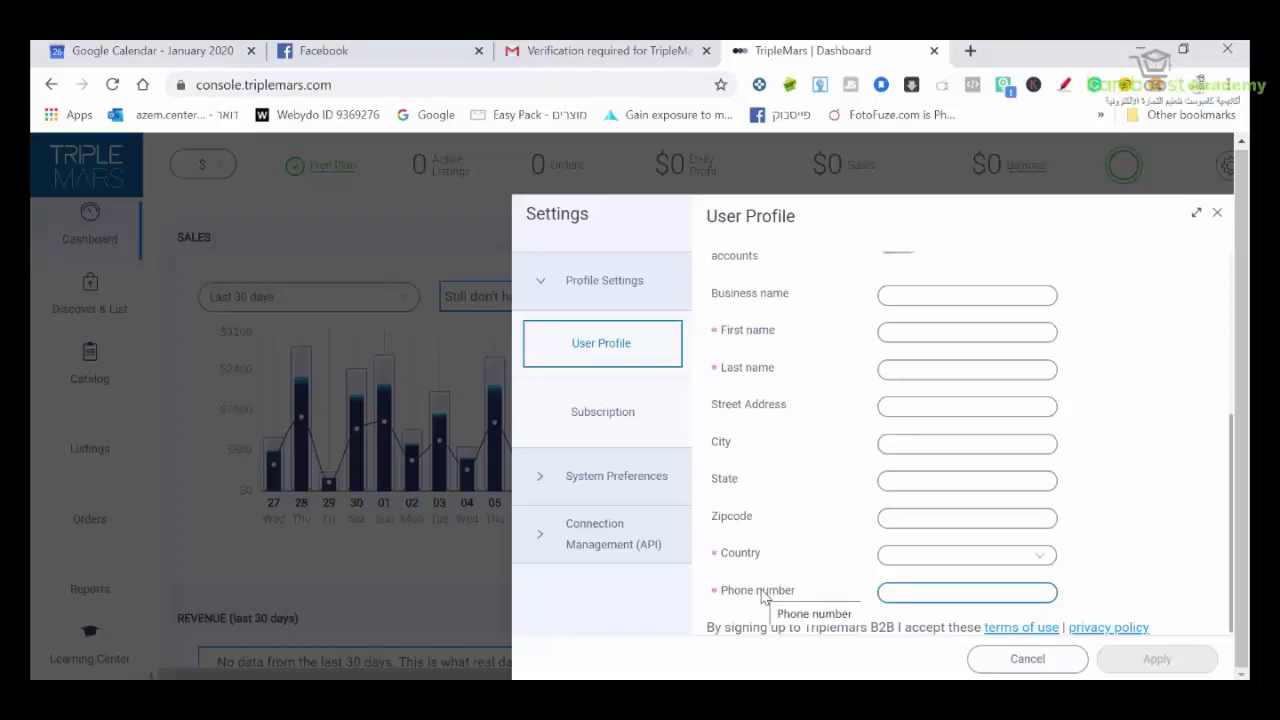
{"action": "scroll", "coordinate": [762, 596], "scroll_direction": "up", "scroll_amount": 5}
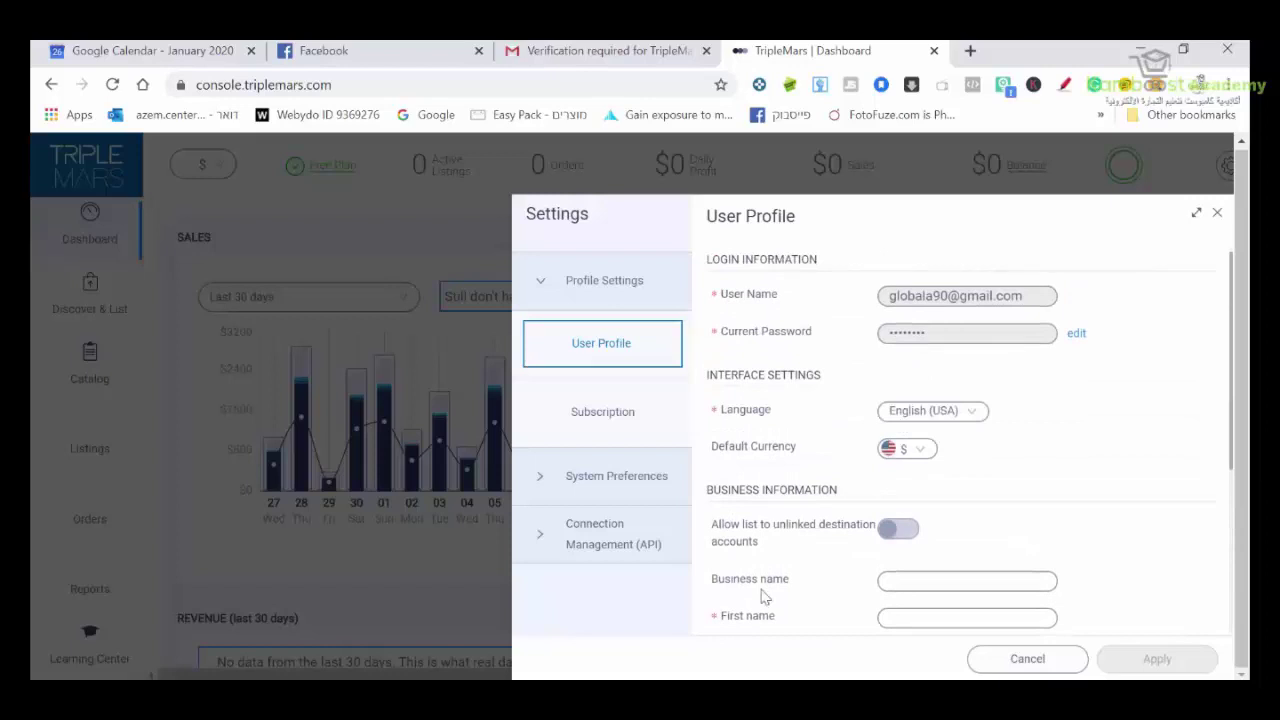
View the Subscription billing settings and the Notifications system preferences
{"action": "left_click", "coordinate": [612, 416]}
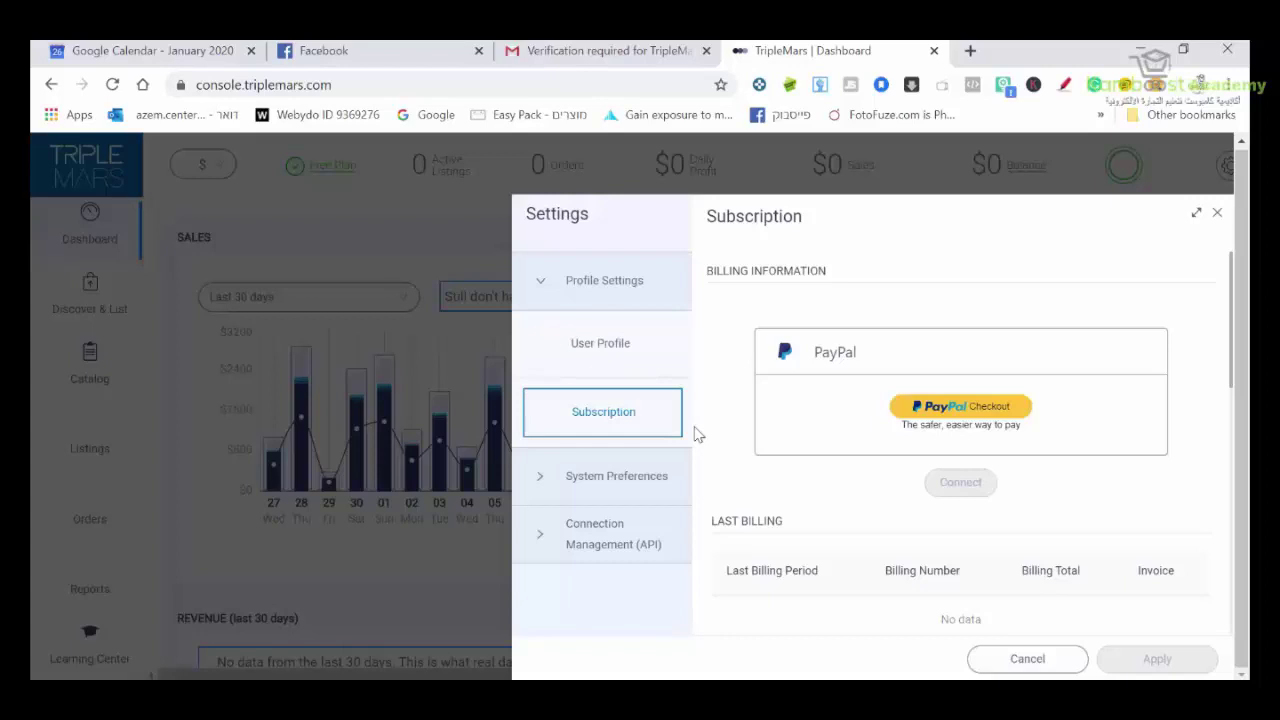
{"action": "left_click", "coordinate": [615, 480]}
{"action": "left_click", "coordinate": [606, 405]}
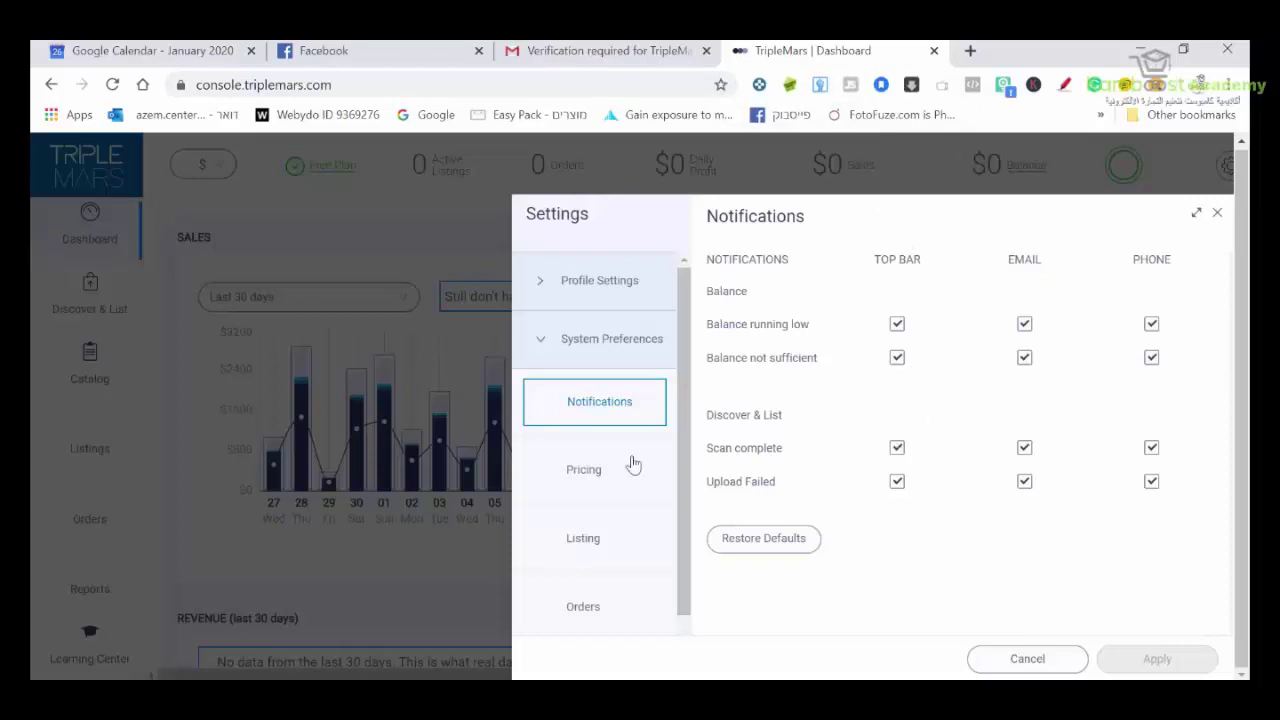
Examine the Break Even and Profit fields of the Fixed Profit pricing rule, and revisit the Listing settings
{"action": "left_click", "coordinate": [562, 477]}
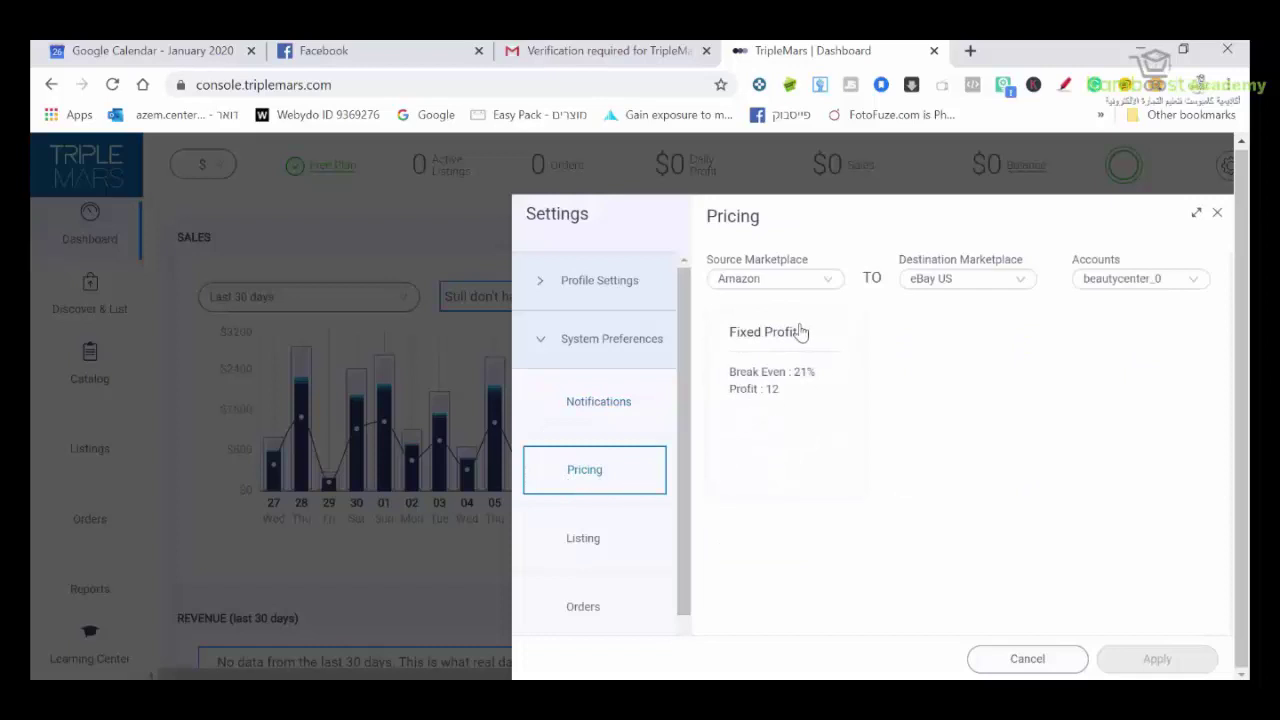
{"action": "left_click", "coordinate": [774, 389]}
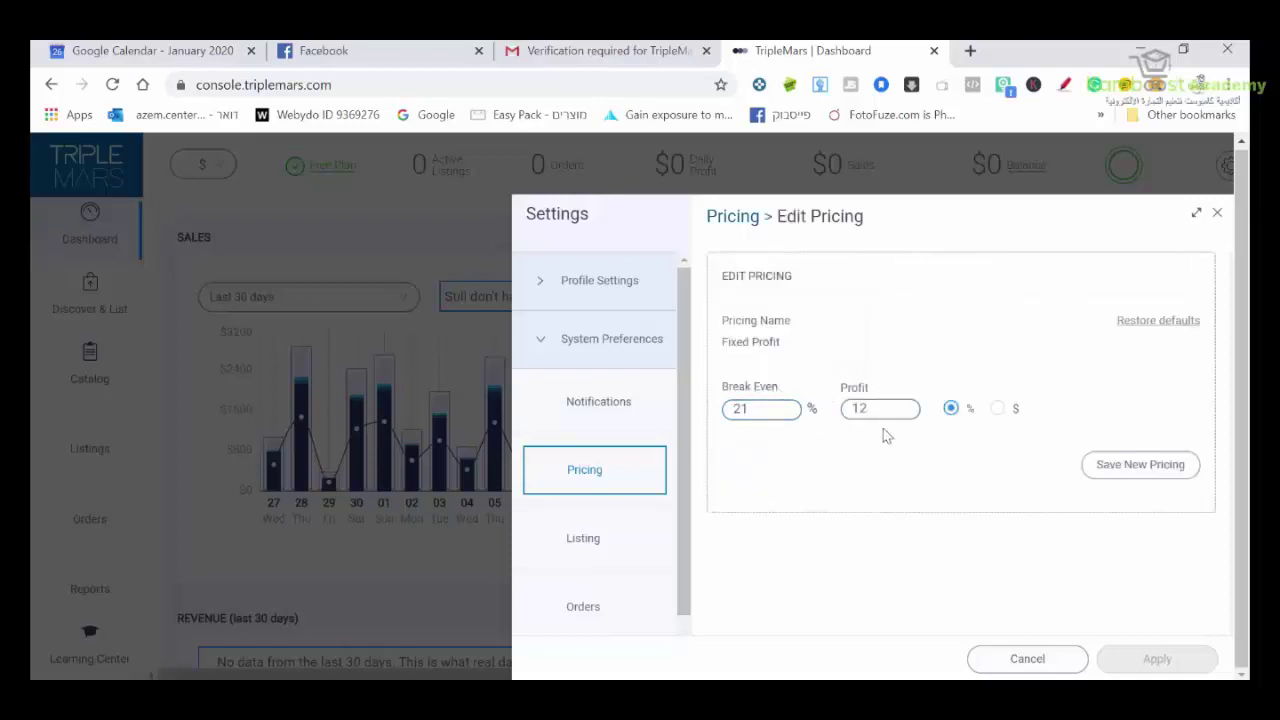
{"action": "left_click", "coordinate": [753, 407]}
{"action": "left_click_drag", "start_coordinate": [753, 407], "coordinate": [719, 414]}
{"action": "double_click", "coordinate": [889, 413]}
{"action": "left_click", "coordinate": [600, 539]}
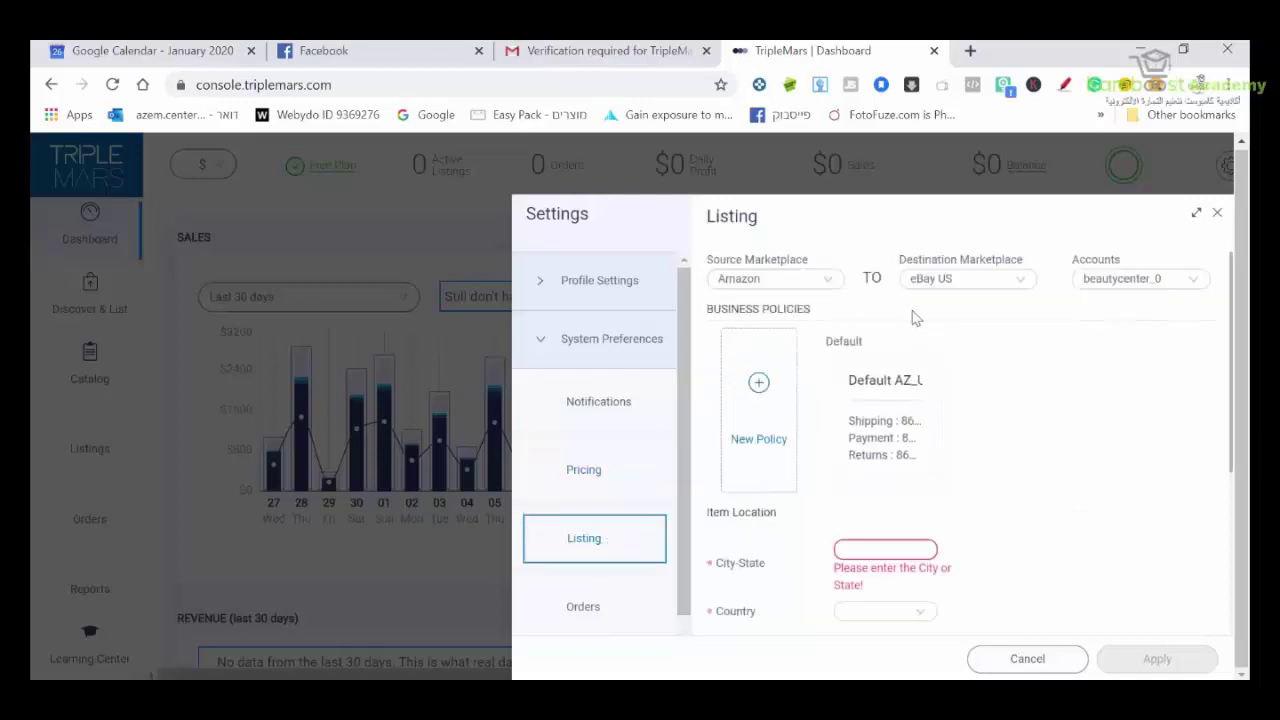
{"action": "scroll", "coordinate": [1027, 417], "scroll_direction": "down", "scroll_amount": 2}
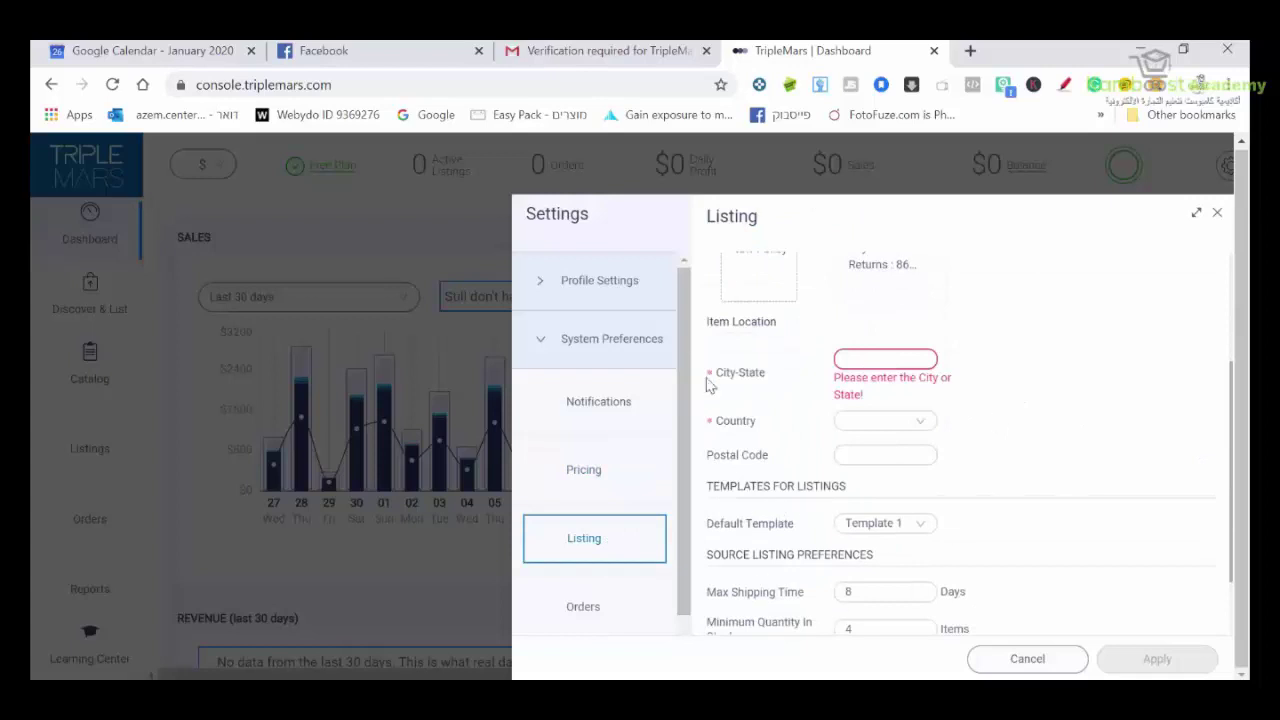
Open the Orders settings and set the Maximum purchase limit to $300
{"action": "scroll", "coordinate": [583, 556], "scroll_direction": "down", "scroll_amount": 1}
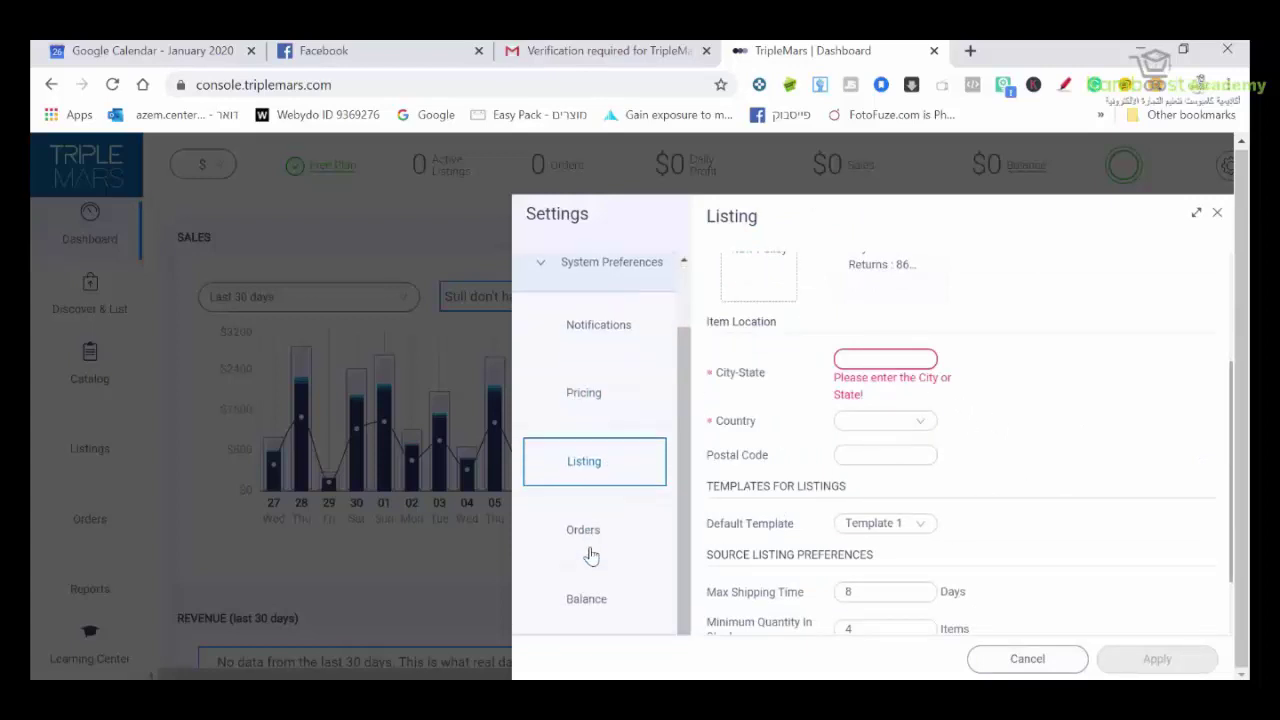
{"action": "left_click", "coordinate": [595, 529]}
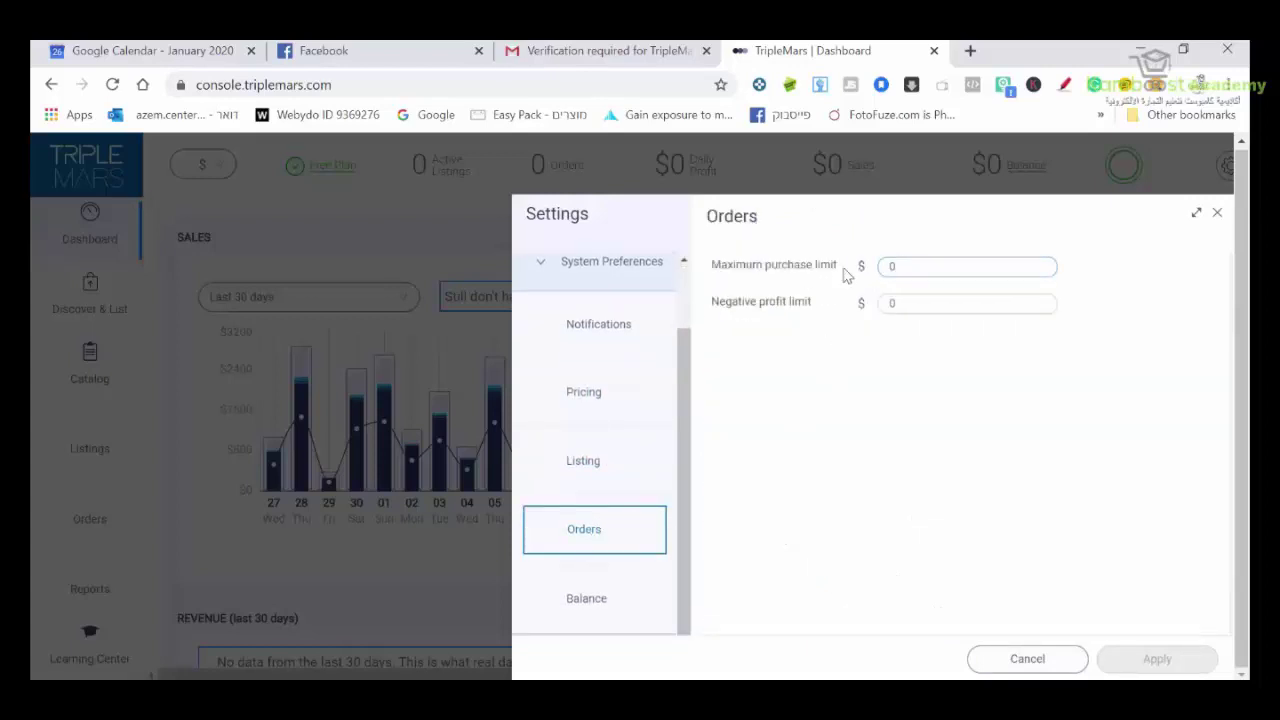
{"action": "left_click", "coordinate": [912, 263]}
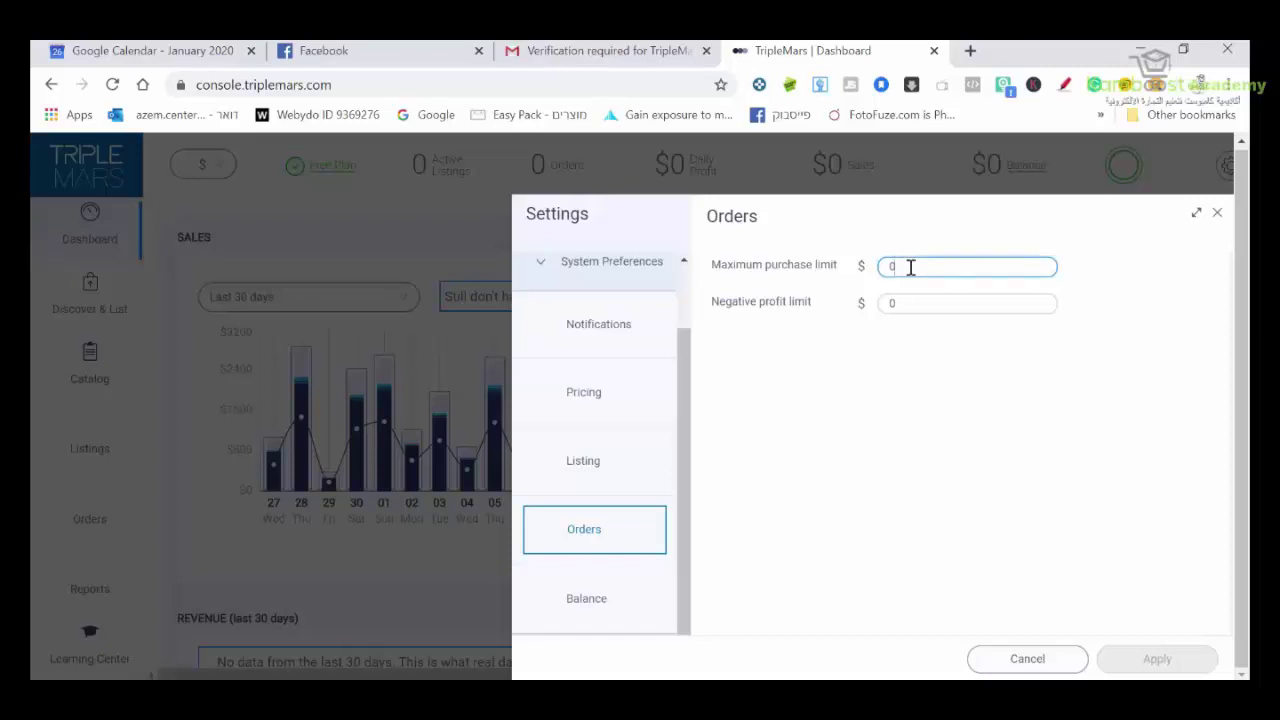
{"action": "double_click", "coordinate": [910, 266]}
{"action": "type", "text": "300"}
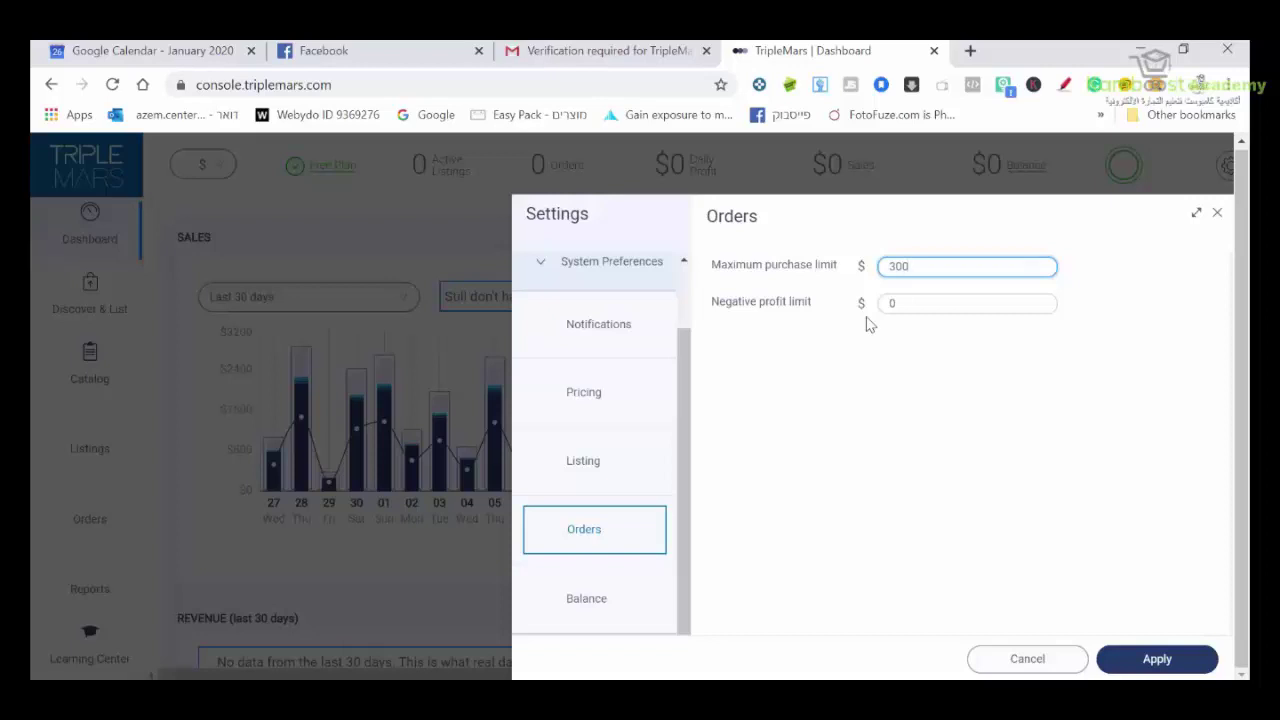
Set the Negative profit limit to $1 in the Orders settings and revisit the Maximum purchase limit
{"action": "double_click", "coordinate": [904, 300]}
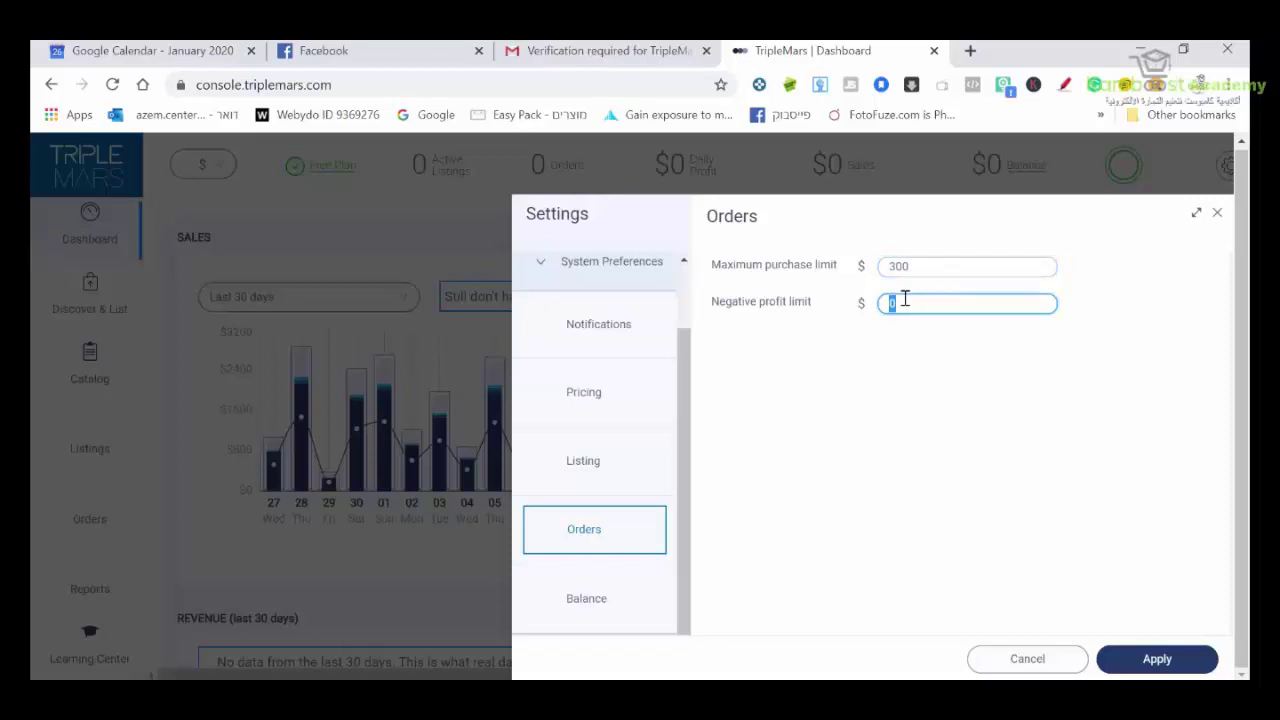
{"action": "type", "text": "1"}
{"action": "left_click", "coordinate": [945, 395]}
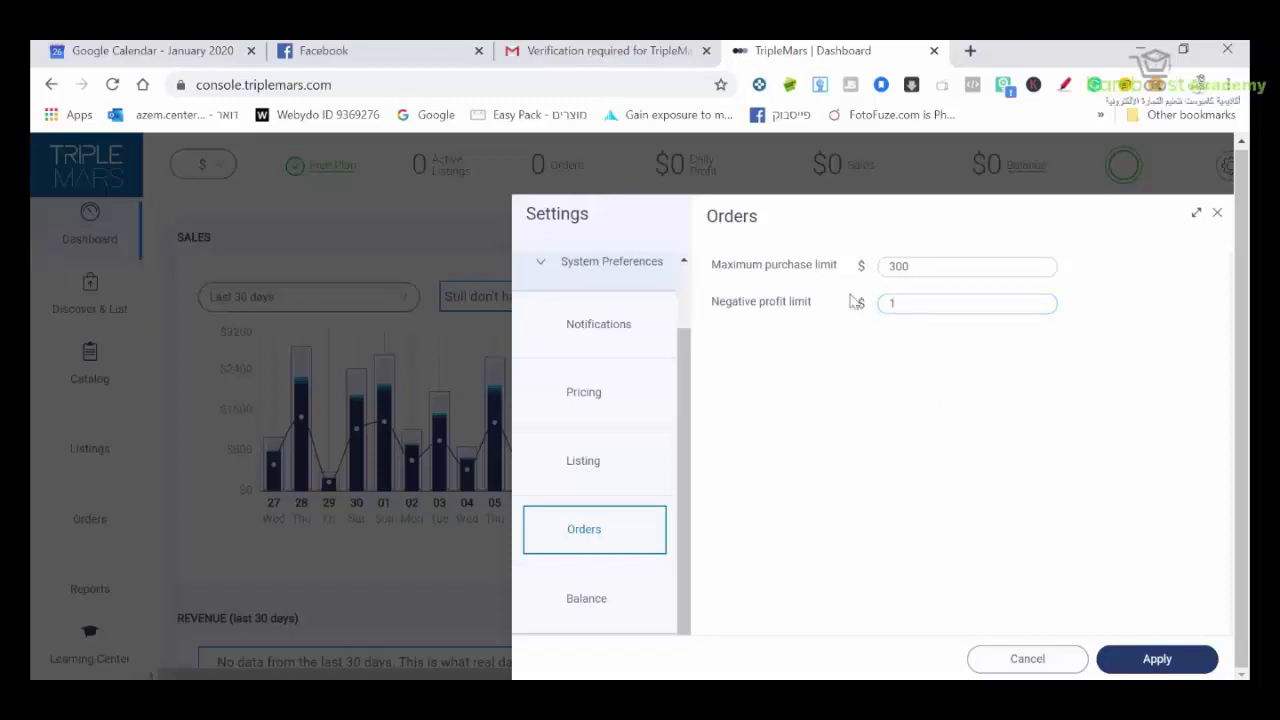
{"action": "left_click_drag", "start_coordinate": [912, 267], "coordinate": [870, 268]}
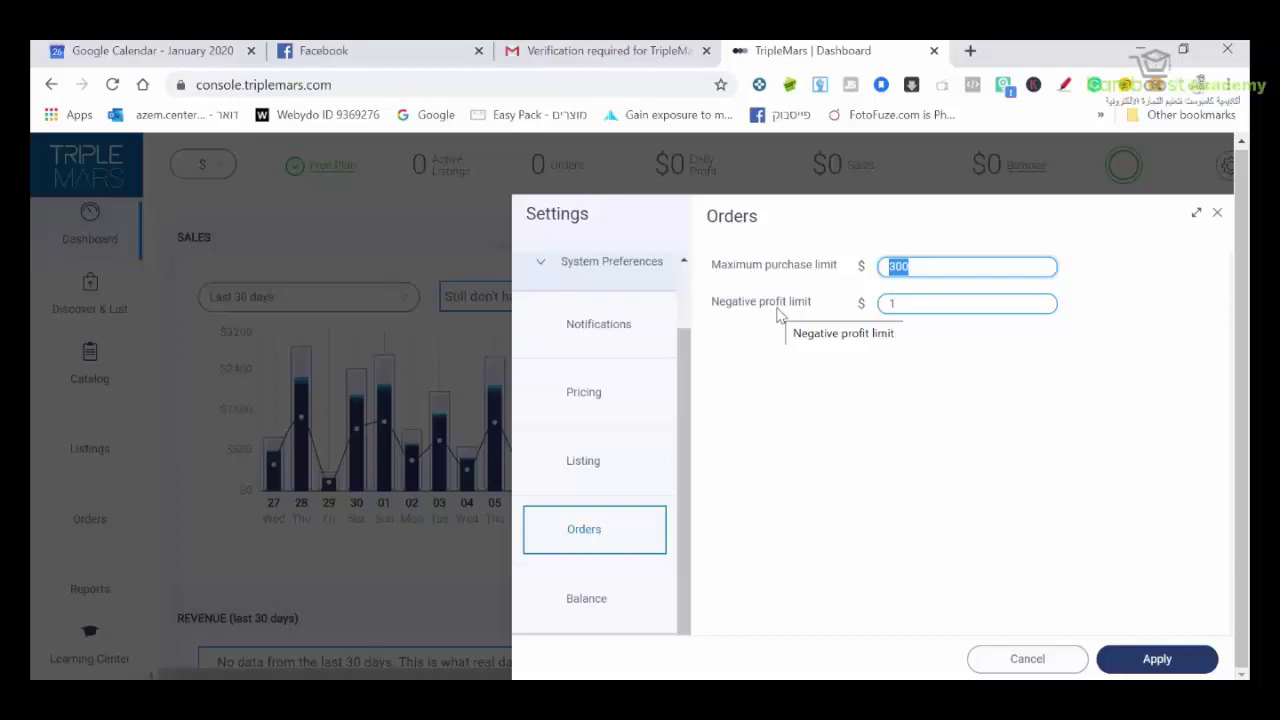
View the Balance auto-reload settings and the Connect page of Connection Management (API), and close Settings without applying anything
{"action": "left_click", "coordinate": [592, 595]}
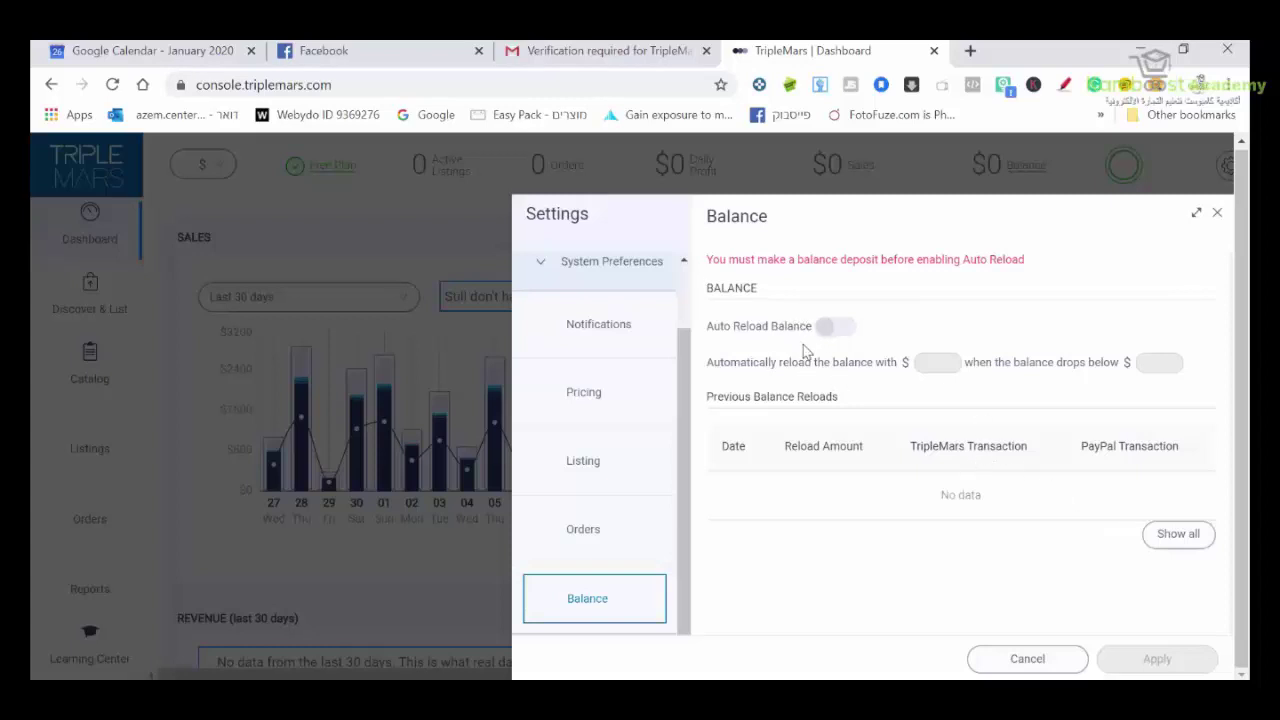
{"action": "left_click", "coordinate": [645, 275]}
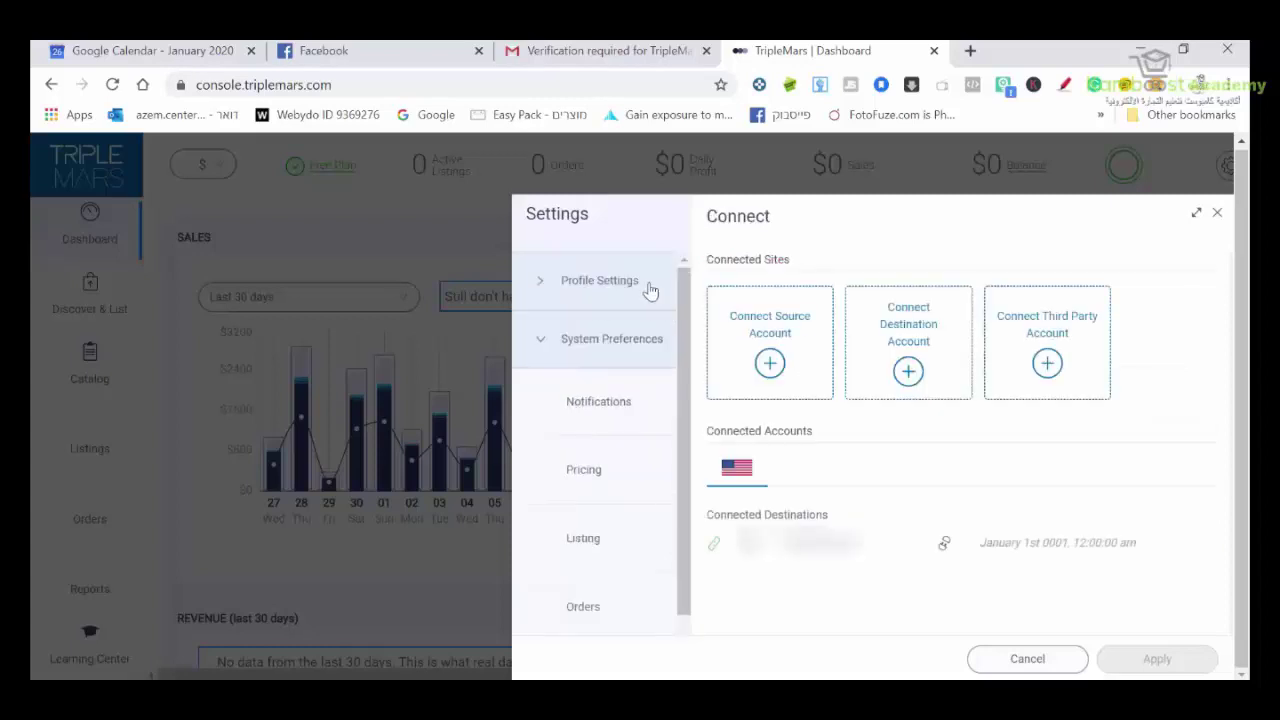
{"action": "left_click", "coordinate": [596, 346]}
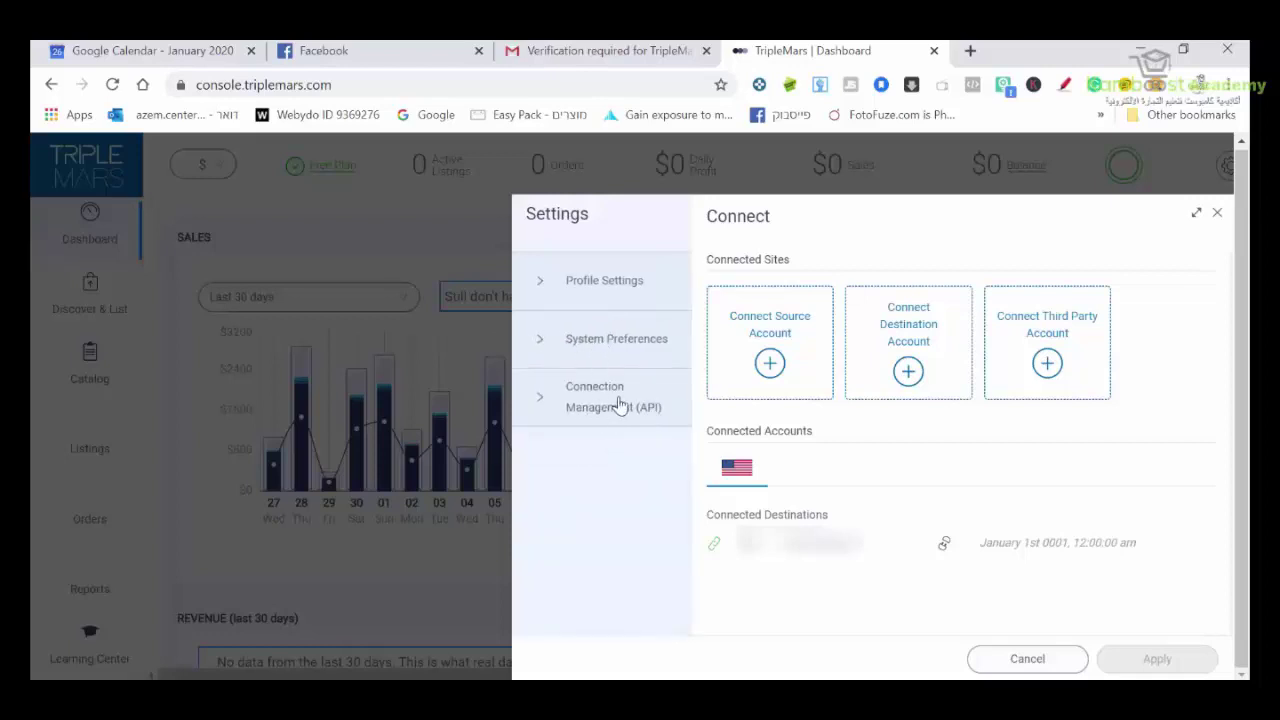
{"action": "left_click", "coordinate": [605, 400]}
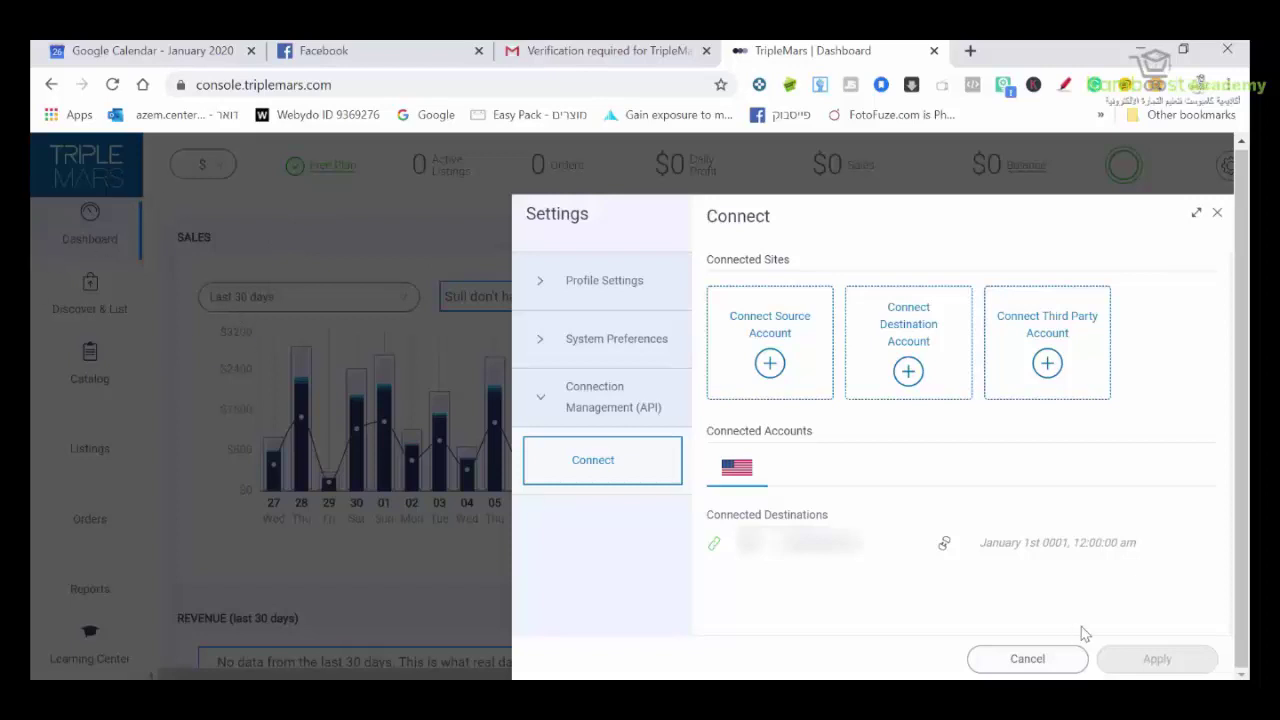
{"action": "left_click", "coordinate": [1027, 659]}
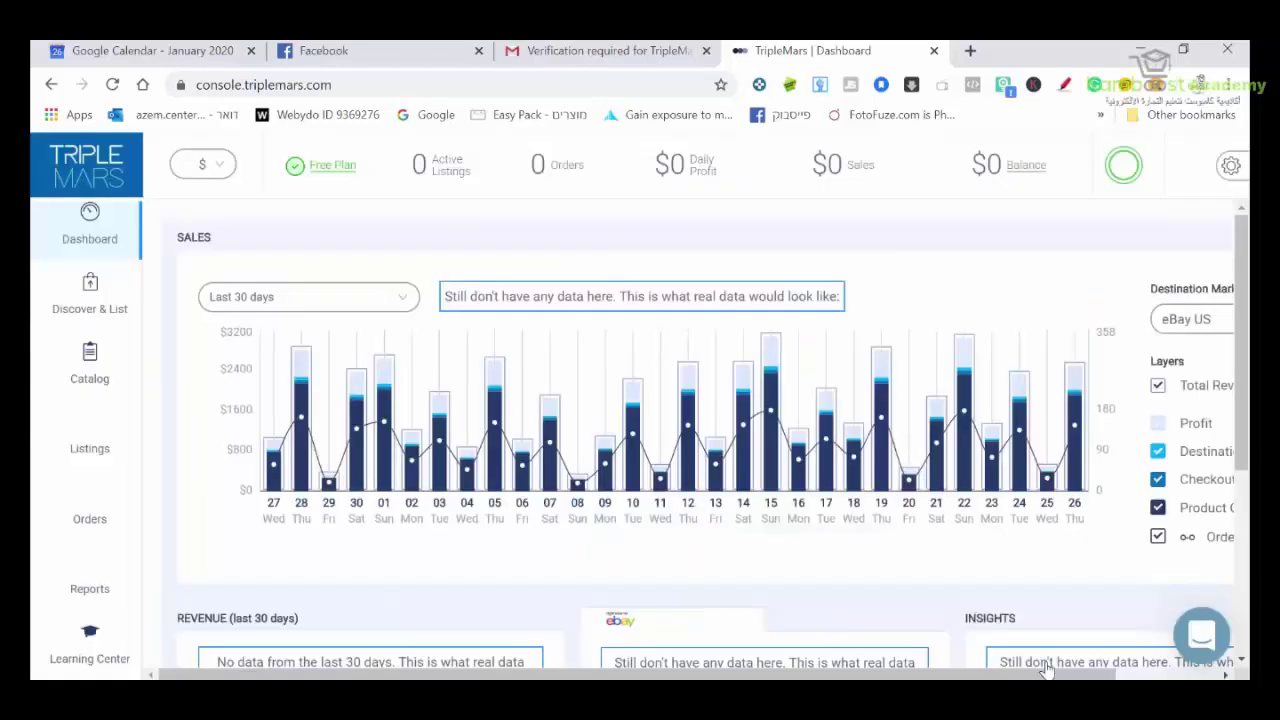